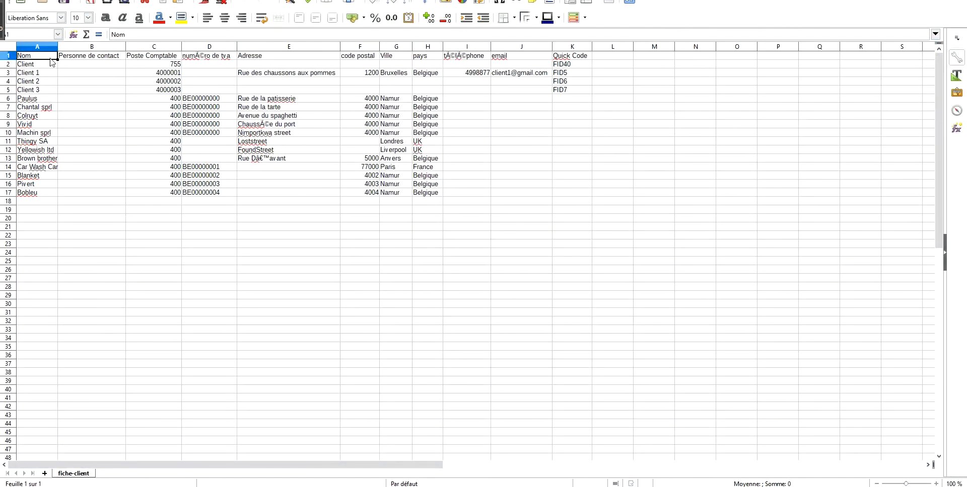
{"action": "key", "text": "Right"}
{"action": "key", "text": "Right"}
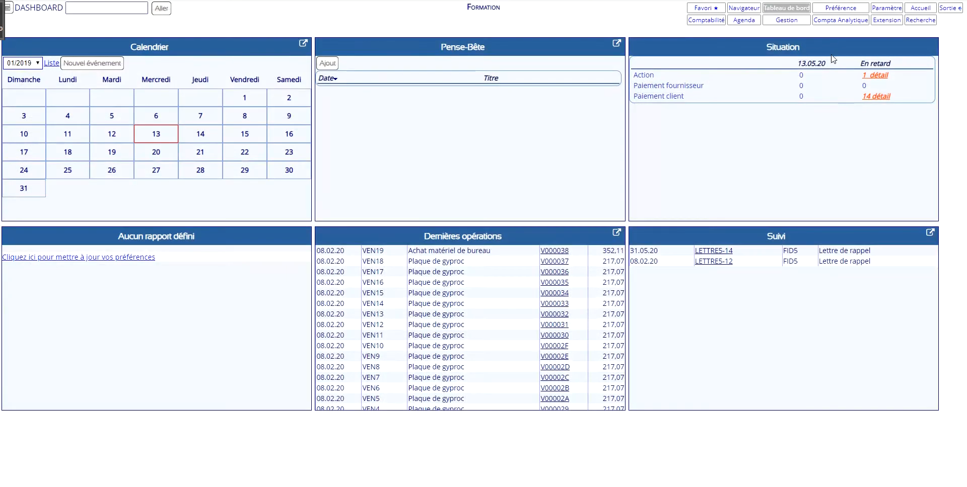
Switch to Noalyss and load fiche-client.csv in the card import extension with the card category Client.
{"action": "left_click", "coordinate": [886, 20]}
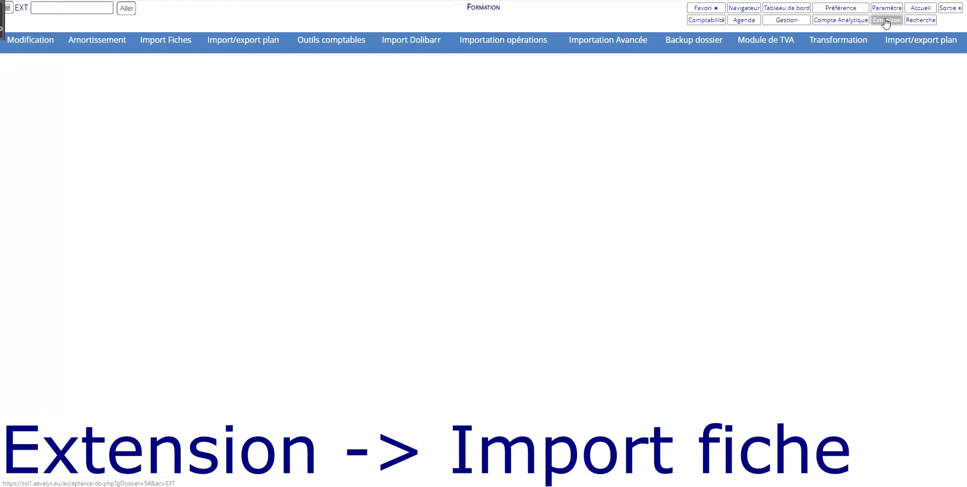
{"action": "left_click", "coordinate": [194, 55]}
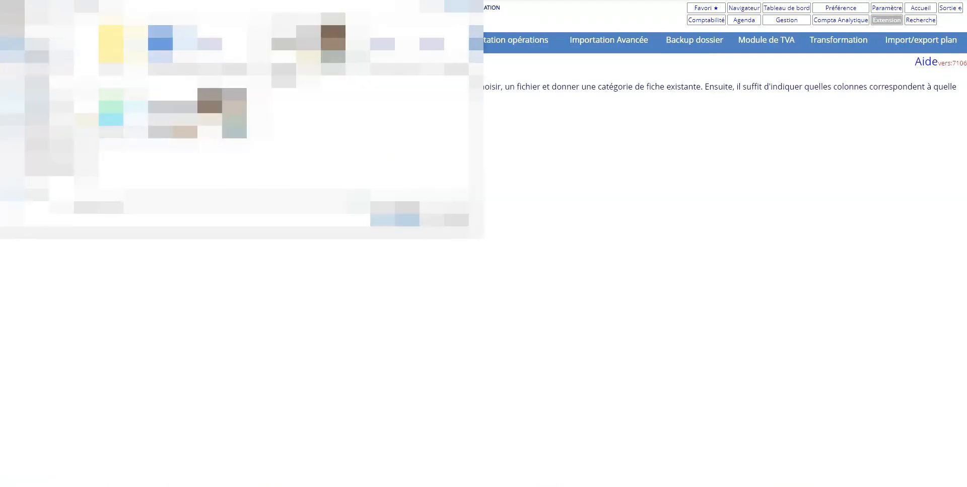
{"action": "scroll", "coordinate": [51, 76], "scroll_direction": "up", "scroll_amount": 4}
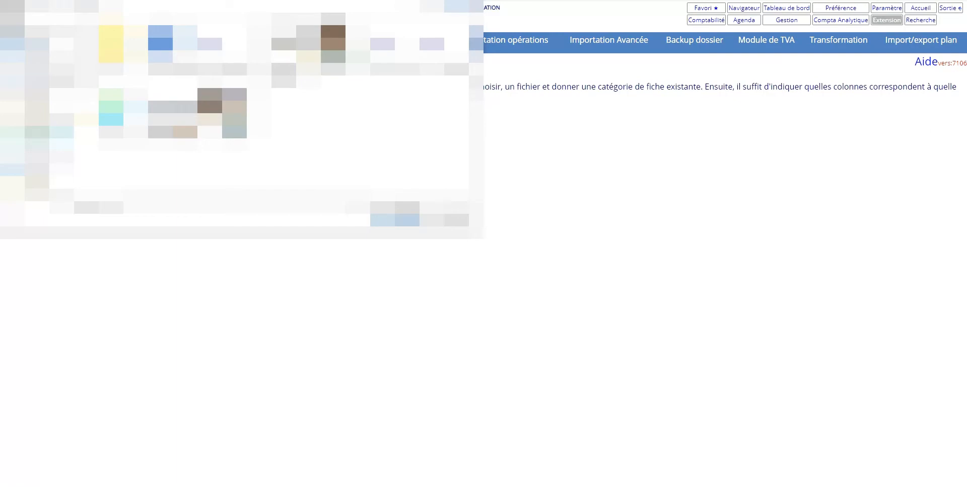
{"action": "left_click", "coordinate": [45, 137]}
{"action": "double_click", "coordinate": [120, 56]}
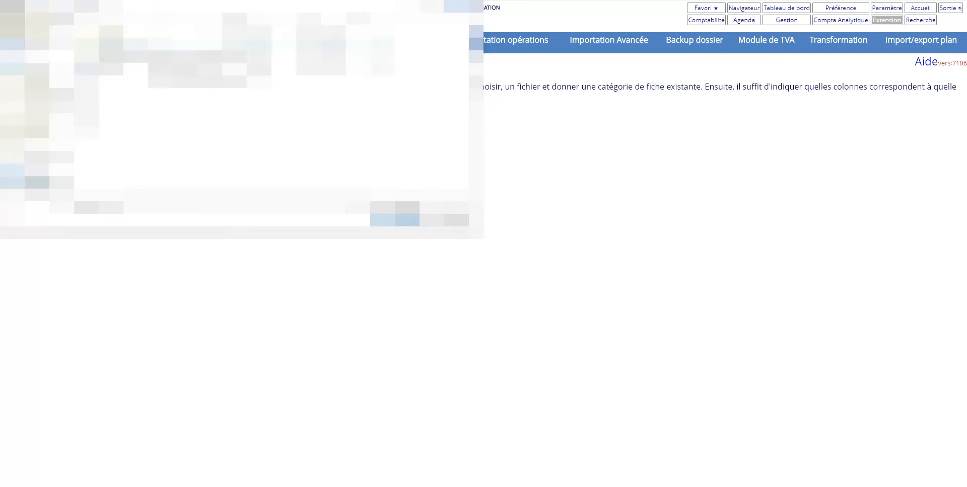
{"action": "double_click", "coordinate": [153, 47]}
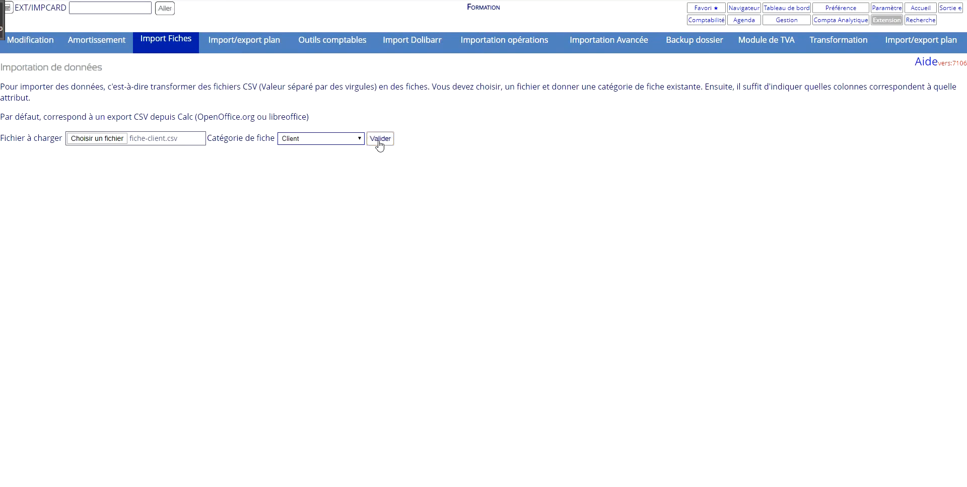
{"action": "left_click", "coordinate": [379, 142]}
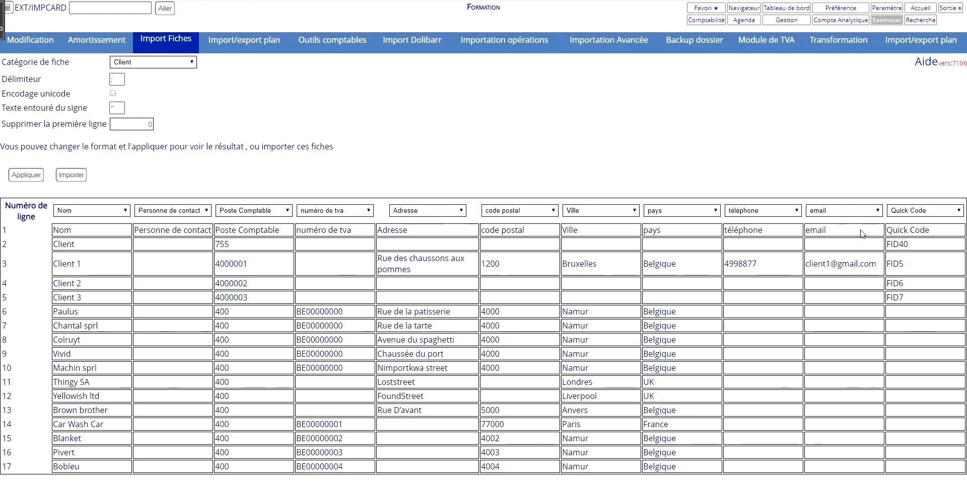
Apply the format and column mapping to the loaded client data and import the cards.
{"action": "left_click", "coordinate": [26, 176]}
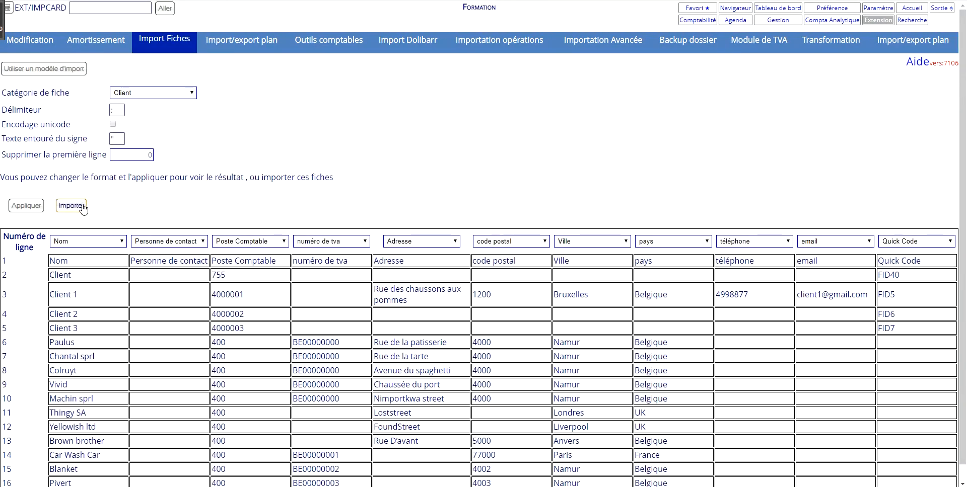
{"action": "left_click", "coordinate": [71, 206]}
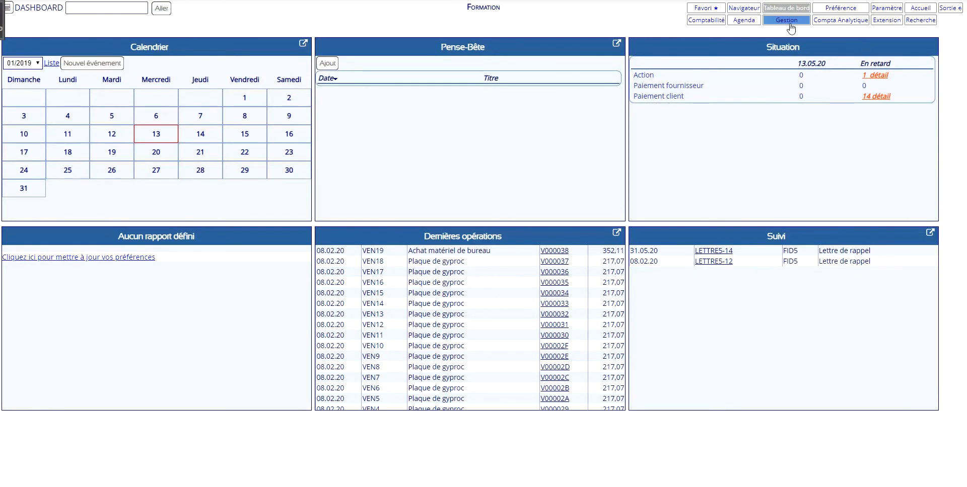
Open the advanced CSV import of accounting operations and set journal type Vente and date format YYYY-MM-DD.
{"action": "left_click", "coordinate": [886, 20]}
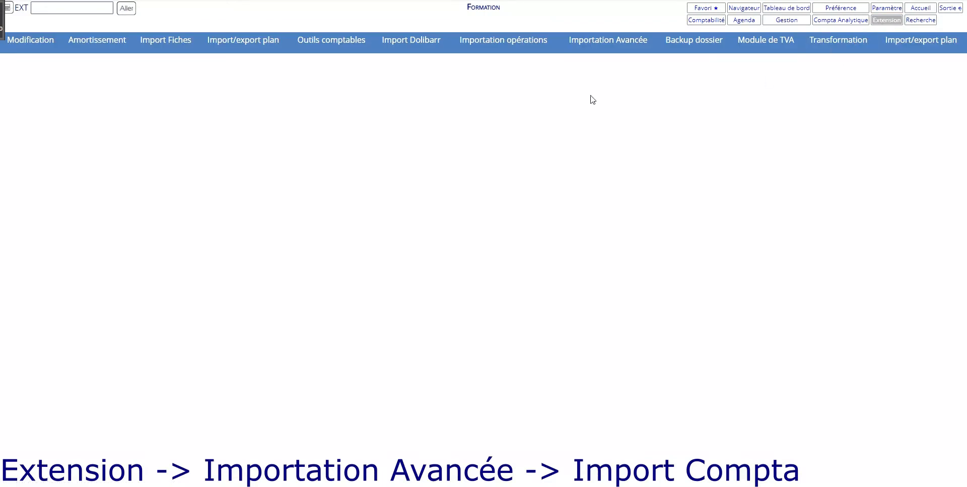
{"action": "left_click", "coordinate": [590, 51]}
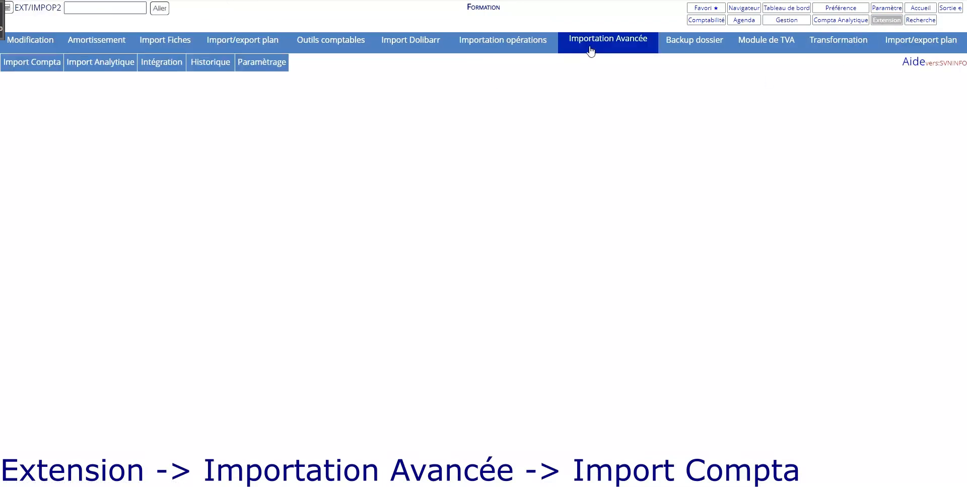
{"action": "left_click", "coordinate": [53, 67]}
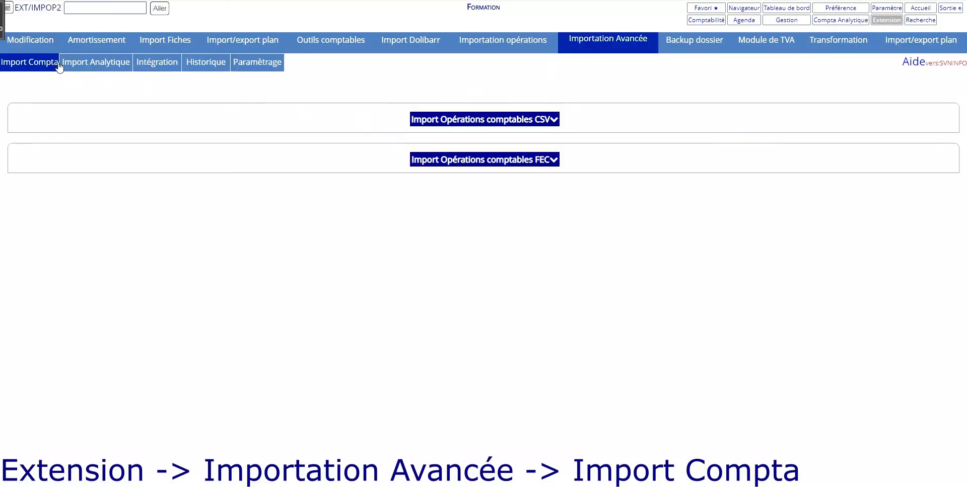
{"action": "left_click", "coordinate": [539, 120]}
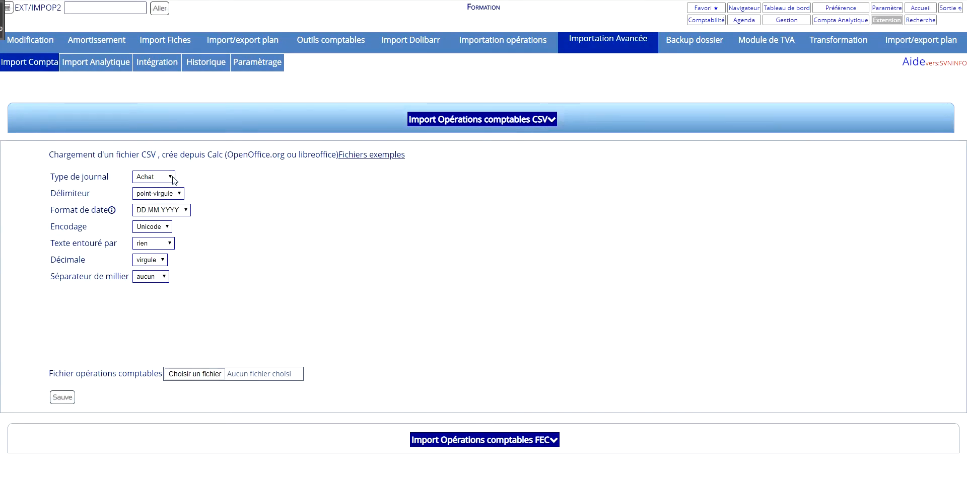
{"action": "left_click", "coordinate": [161, 177]}
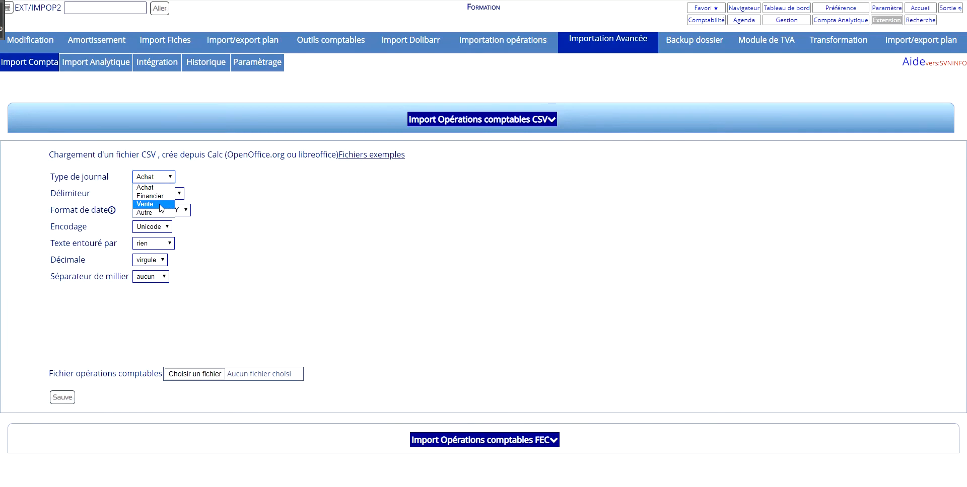
{"action": "left_click", "coordinate": [159, 204]}
{"action": "left_click", "coordinate": [186, 211]}
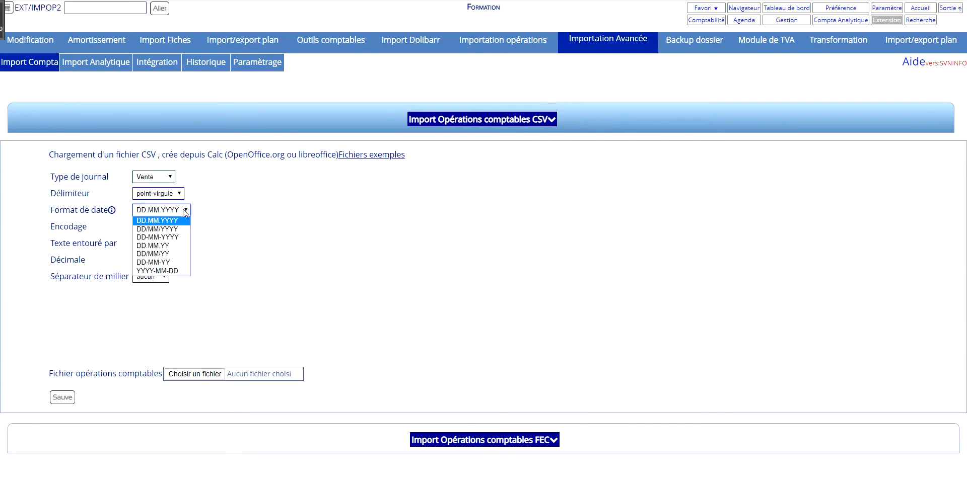
{"action": "left_click", "coordinate": [162, 271]}
Choose operation-vente3.csv as the accounting operations file and save the import.
{"action": "left_click", "coordinate": [200, 375]}
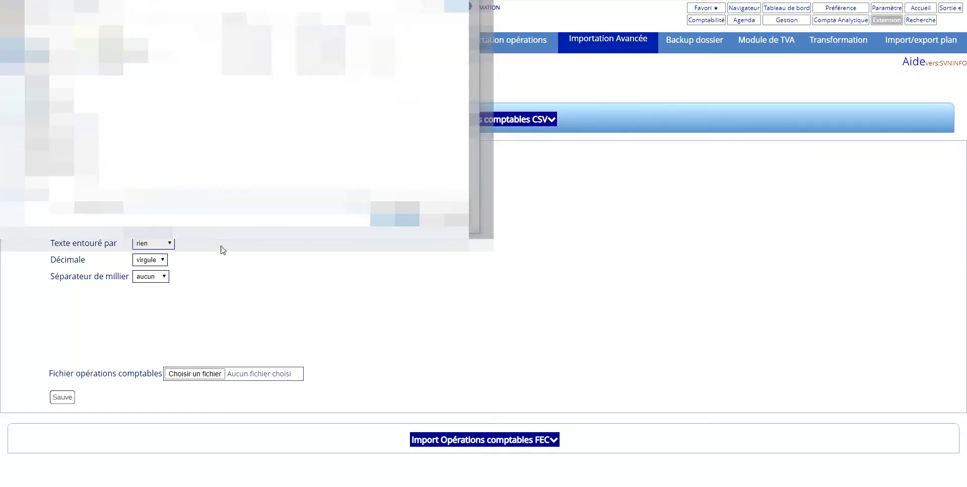
{"action": "left_click", "coordinate": [165, 56]}
{"action": "left_click", "coordinate": [395, 221]}
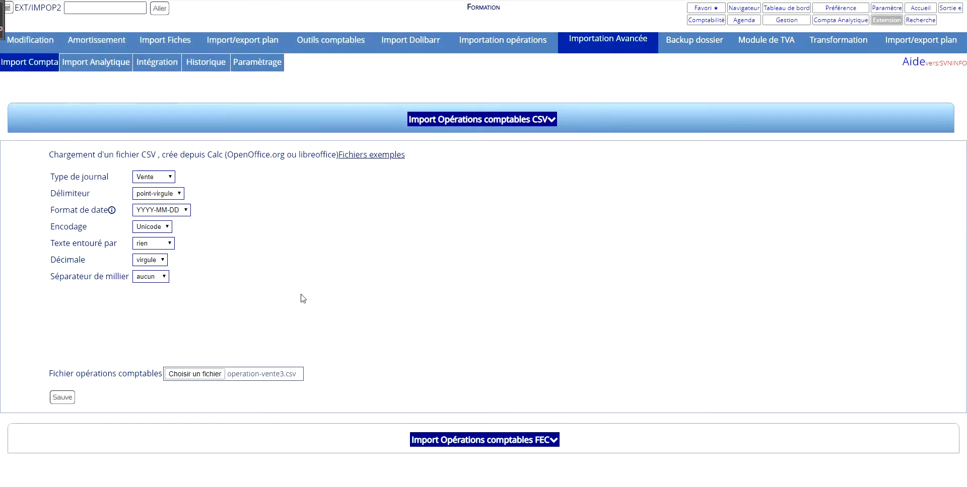
{"action": "left_click", "coordinate": [69, 398]}
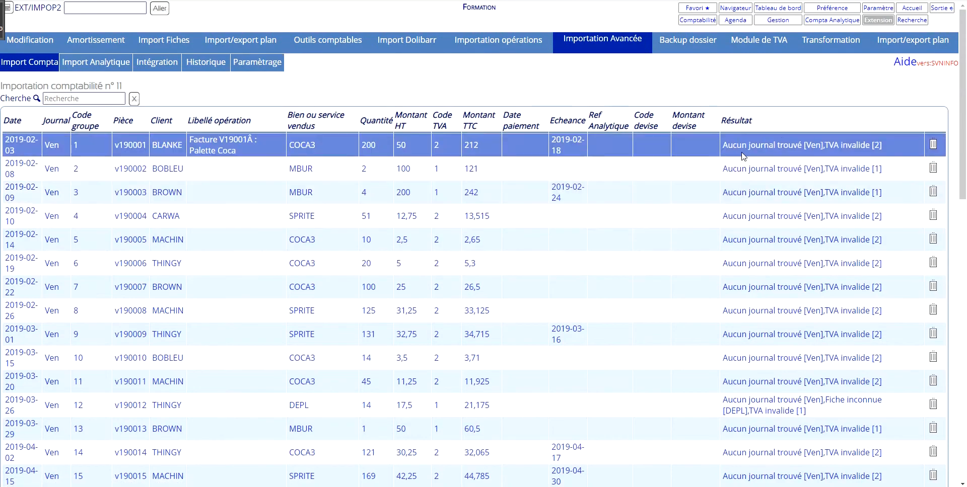
In the advanced import settings, map Noalyss VAT 1 (21%) to CSV VAT code 1.
{"action": "left_click", "coordinate": [269, 67]}
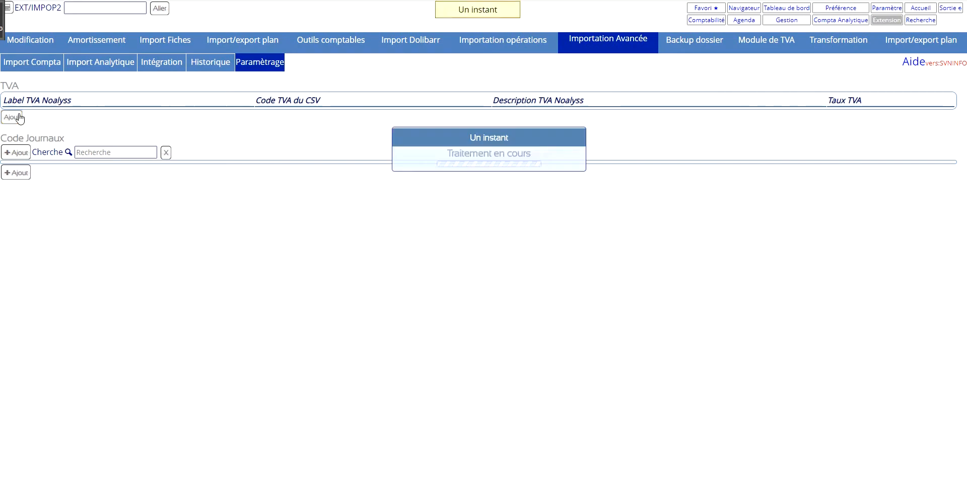
{"action": "left_click", "coordinate": [15, 118]}
{"action": "left_click", "coordinate": [300, 206]}
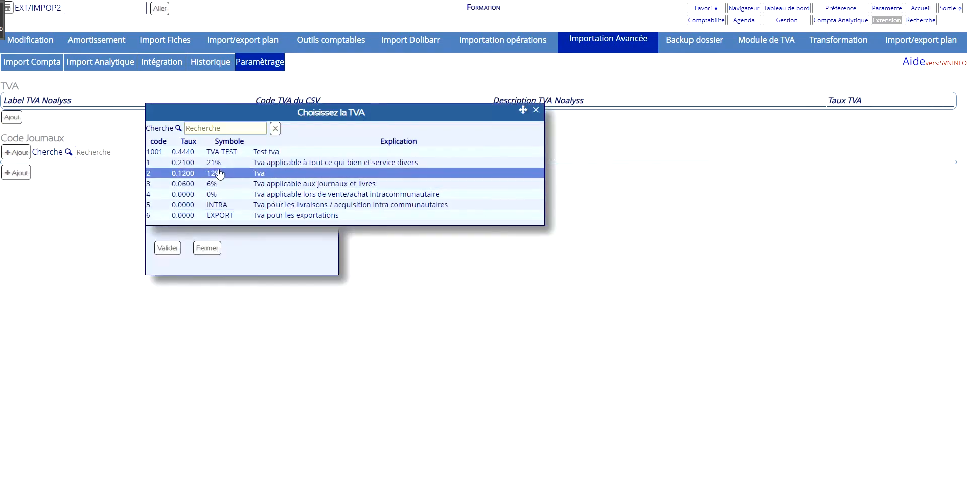
{"action": "left_click", "coordinate": [235, 167]}
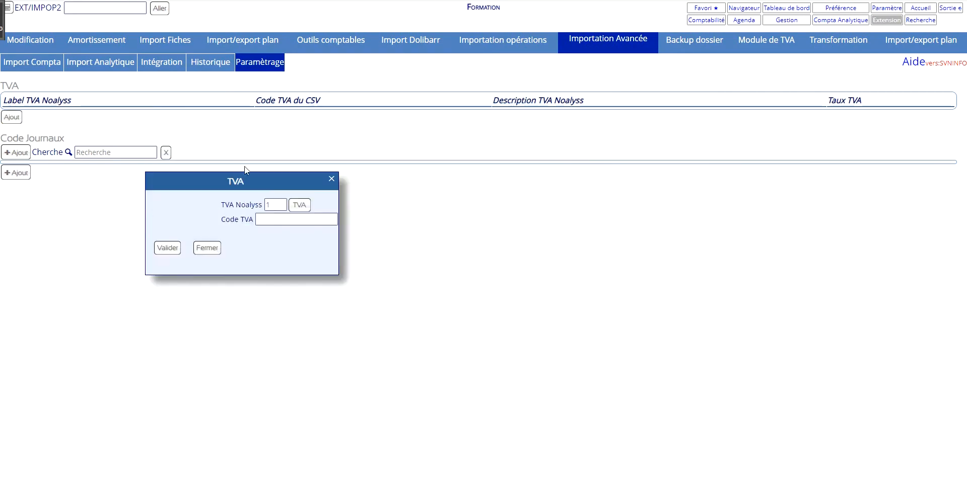
{"action": "left_click", "coordinate": [275, 219]}
{"action": "left_click", "coordinate": [265, 240]}
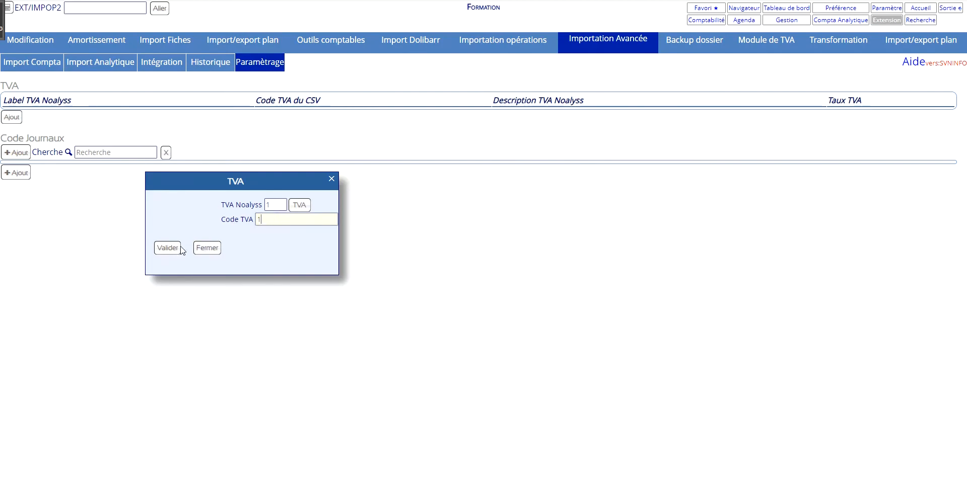
{"action": "left_click", "coordinate": [167, 248]}
Add a VAT mapping from Noalyss VAT 3 (6%) to CSV VAT code 2.
{"action": "left_click", "coordinate": [10, 130]}
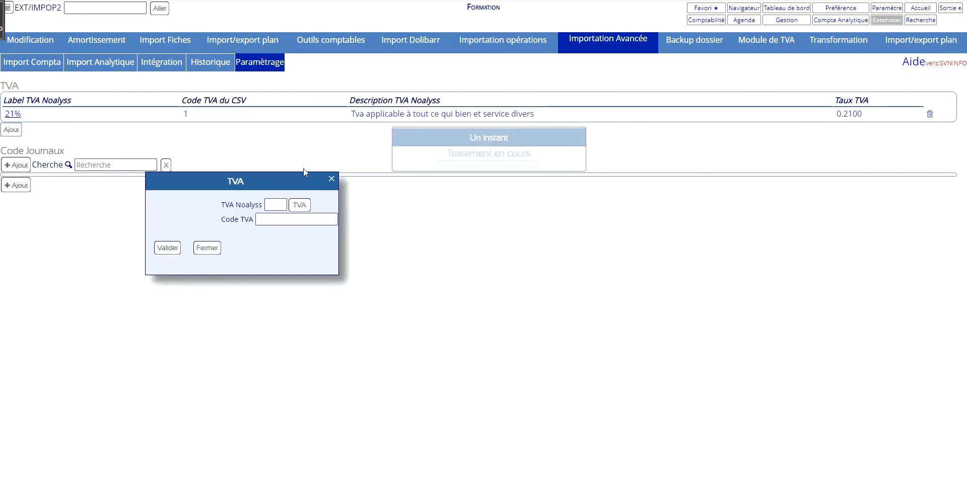
{"action": "left_click", "coordinate": [296, 203]}
{"action": "left_click", "coordinate": [222, 184]}
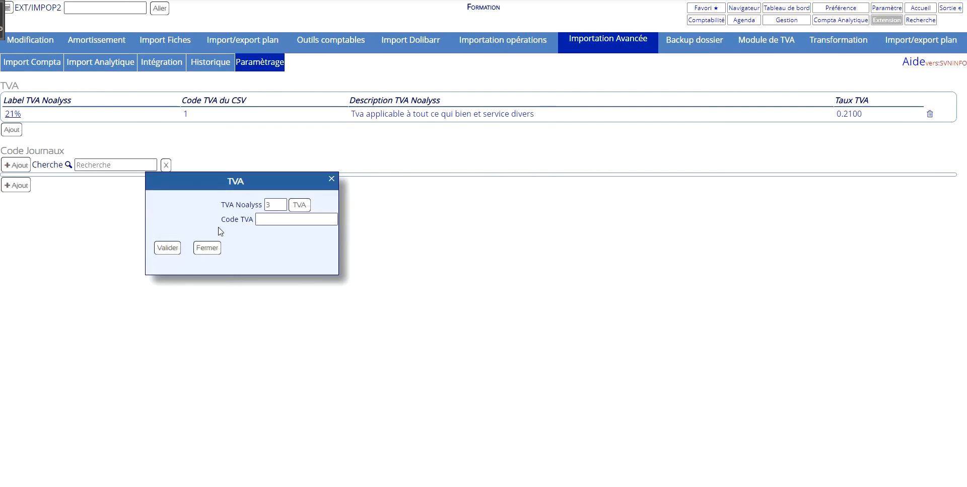
{"action": "left_click", "coordinate": [276, 219]}
{"action": "left_click", "coordinate": [263, 257]}
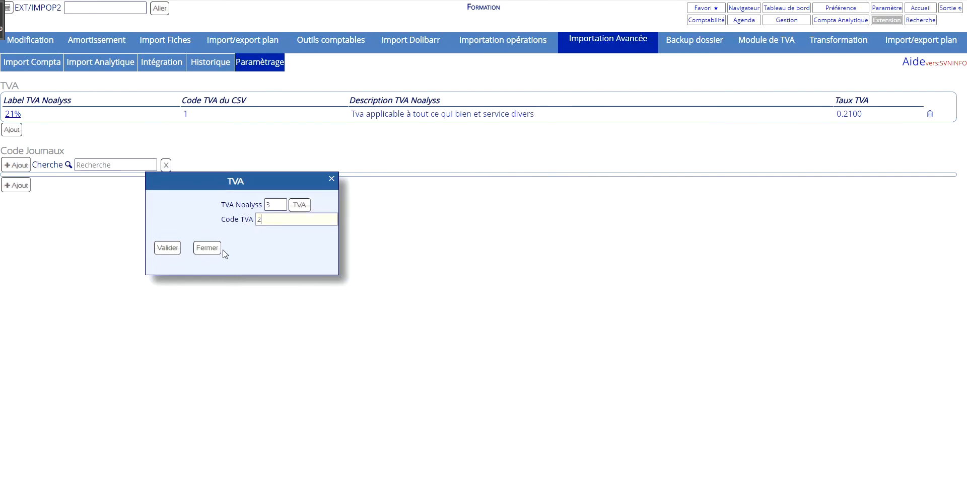
{"action": "left_click", "coordinate": [167, 248]}
Add a journal code mapping from the Vente journal to the file code Ven.
{"action": "left_click", "coordinate": [8, 200]}
{"action": "left_click", "coordinate": [329, 102]}
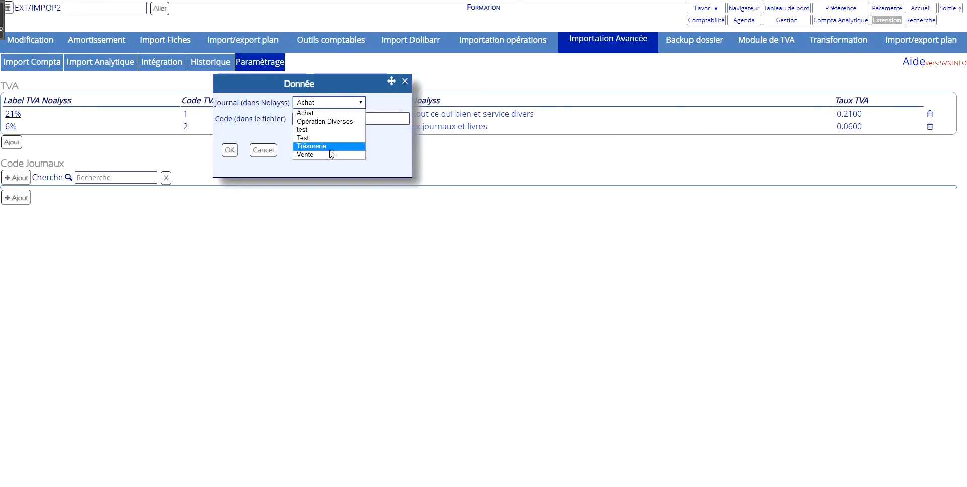
{"action": "left_click", "coordinate": [328, 213]}
{"action": "left_click", "coordinate": [329, 123]}
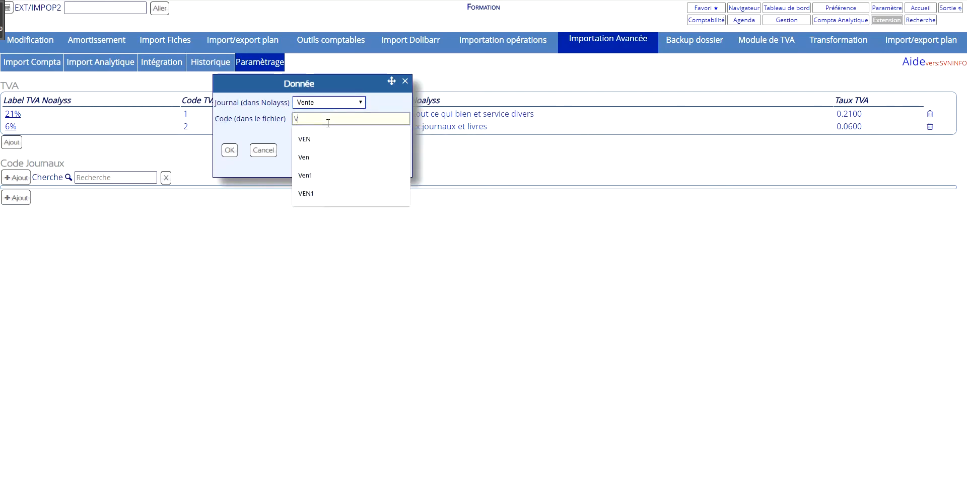
{"action": "type", "text": "Ven"}
{"action": "left_click", "coordinate": [229, 150]}
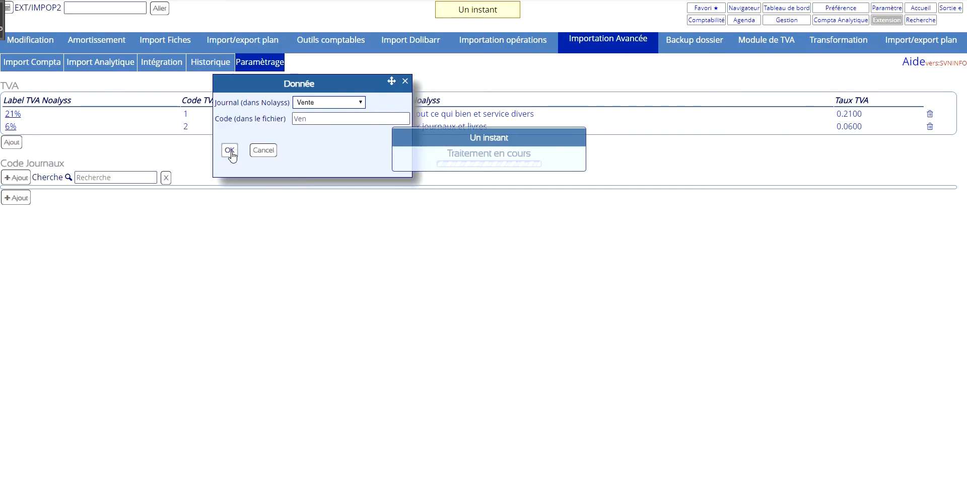
Open the latest operation-vente3.csv import from the history and review the result given for each operation.
{"action": "left_click", "coordinate": [211, 62]}
{"action": "left_click", "coordinate": [98, 95]}
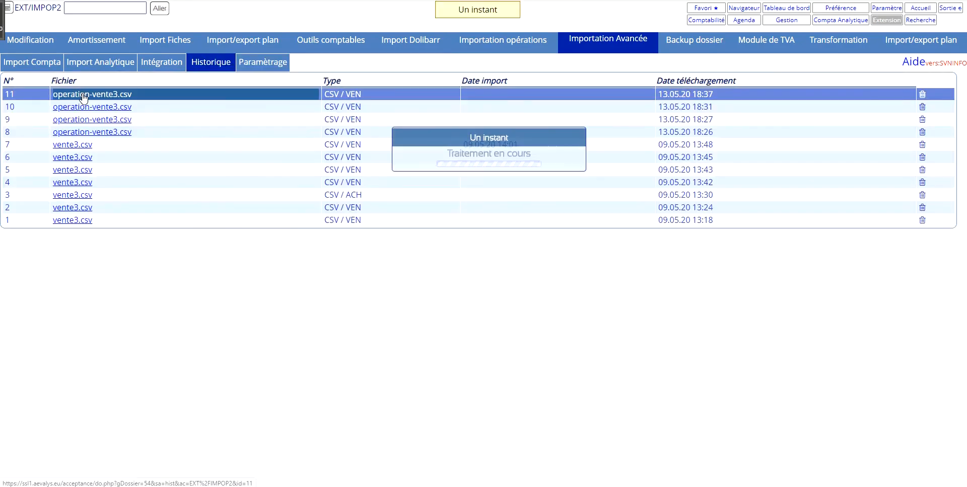
{"action": "scroll", "coordinate": [609, 151], "scroll_direction": "down", "scroll_amount": 3}
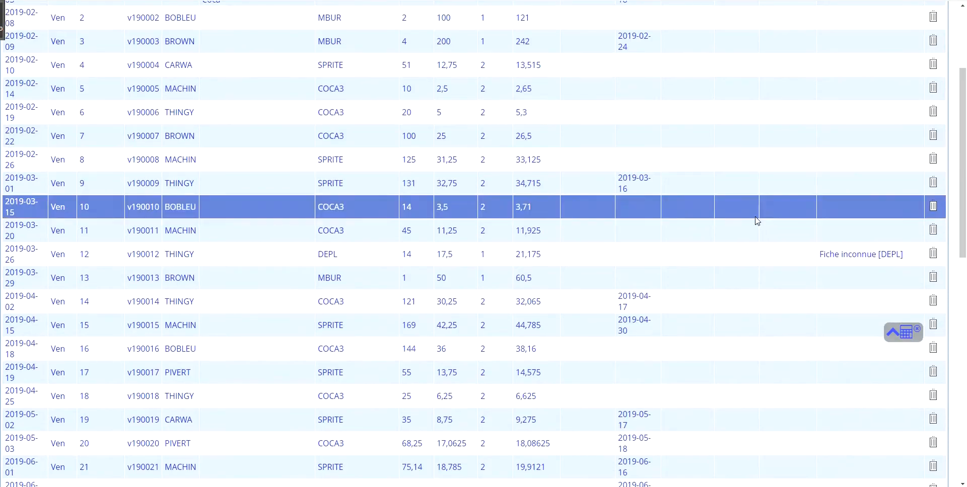
{"action": "scroll", "coordinate": [820, 254], "scroll_direction": "down", "scroll_amount": 10}
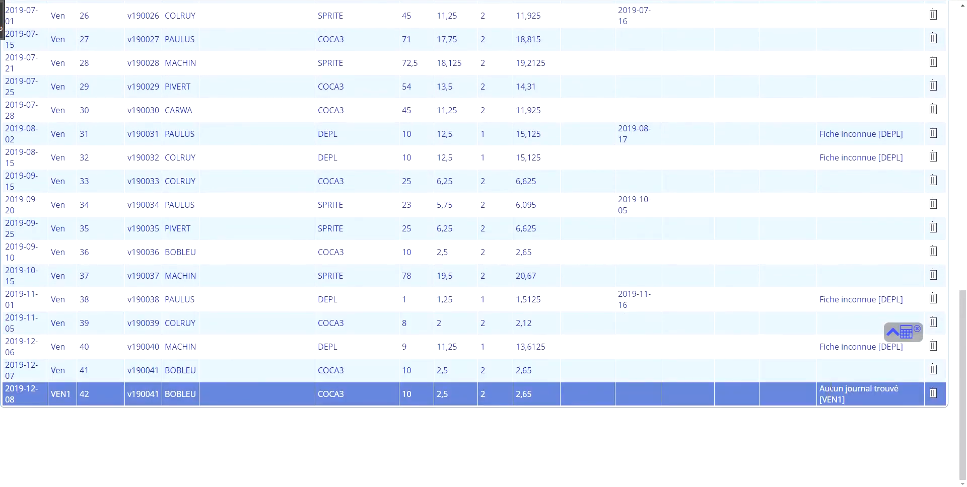
{"action": "scroll", "coordinate": [854, 401], "scroll_direction": "up", "scroll_amount": 15}
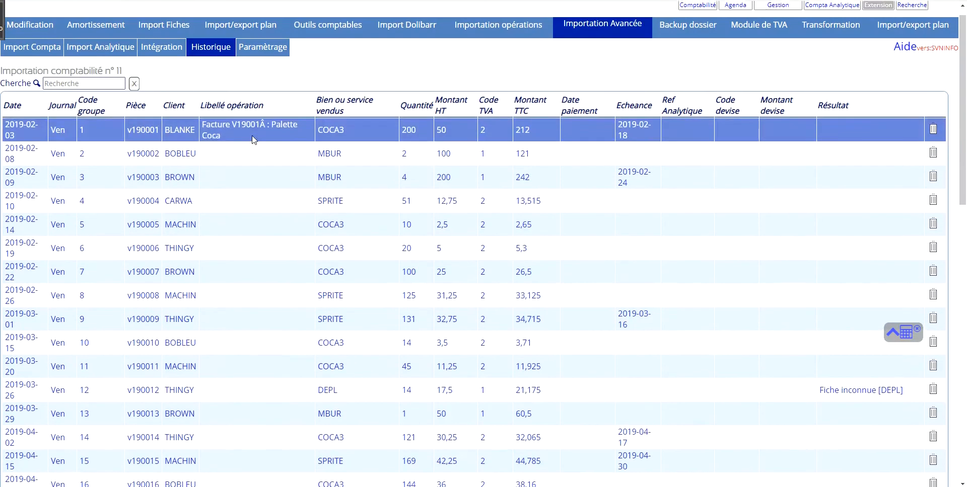
Add a second journal code mapping in the import settings, from the Vente journal to the file code VEN1.
{"action": "left_click", "coordinate": [278, 72]}
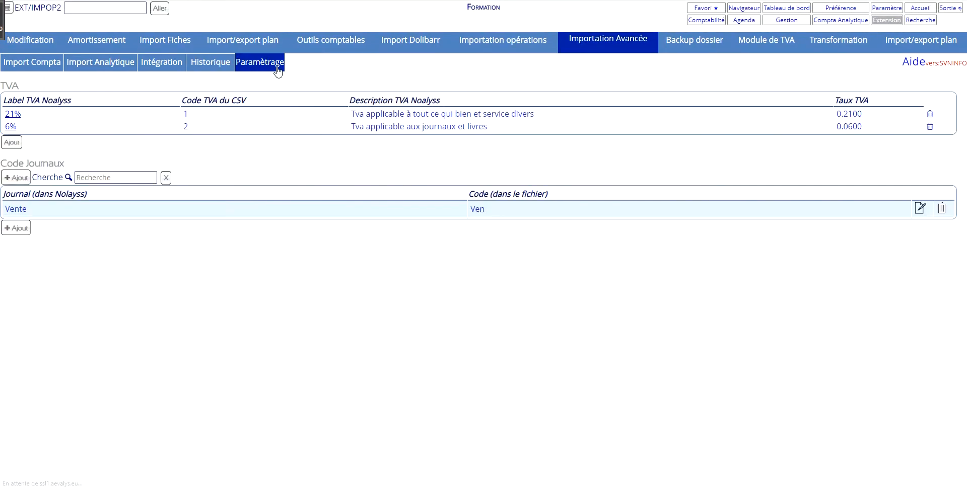
{"action": "left_click", "coordinate": [22, 229]}
{"action": "left_click", "coordinate": [335, 104]}
{"action": "left_click", "coordinate": [324, 156]}
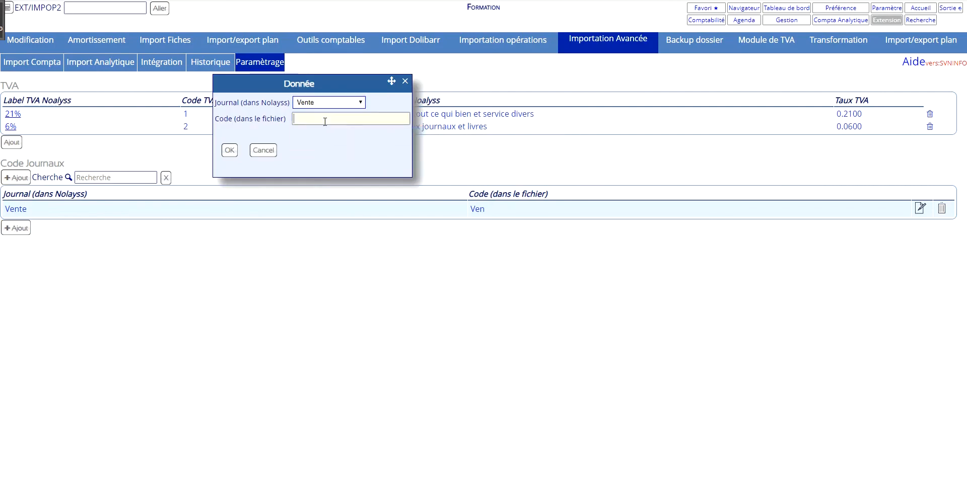
{"action": "left_click", "coordinate": [326, 118]}
{"action": "type", "text": "VEN"}
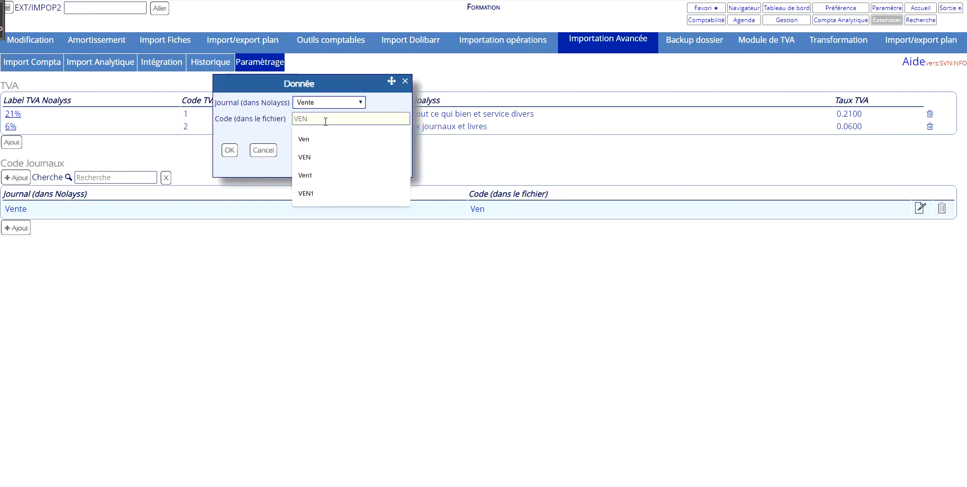
{"action": "type", "text": "1"}
{"action": "left_click", "coordinate": [230, 150]}
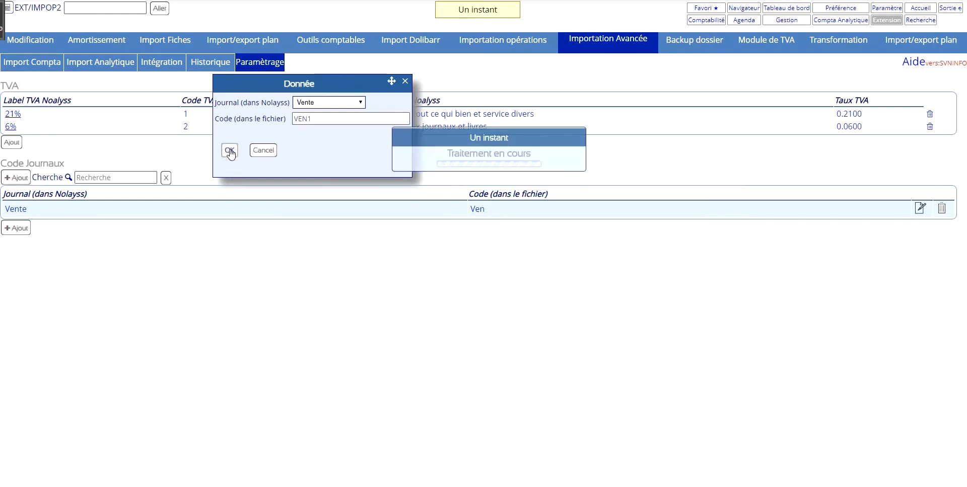
Reopen import 11, operation-vente3.csv, from the import history and check the result column for remaining errors.
{"action": "left_click", "coordinate": [223, 63]}
{"action": "left_click", "coordinate": [108, 96]}
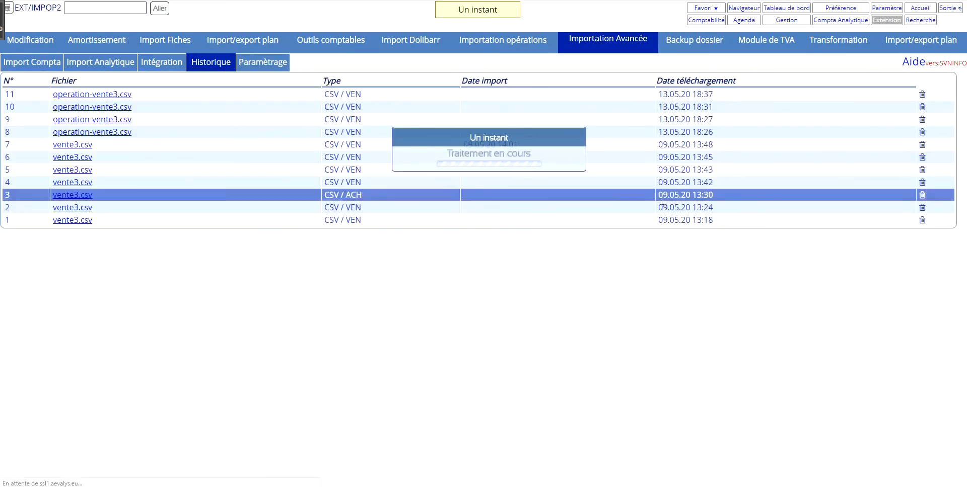
{"action": "scroll", "coordinate": [703, 236], "scroll_direction": "down", "scroll_amount": 6}
{"action": "scroll", "coordinate": [703, 235], "scroll_direction": "down", "scroll_amount": 5}
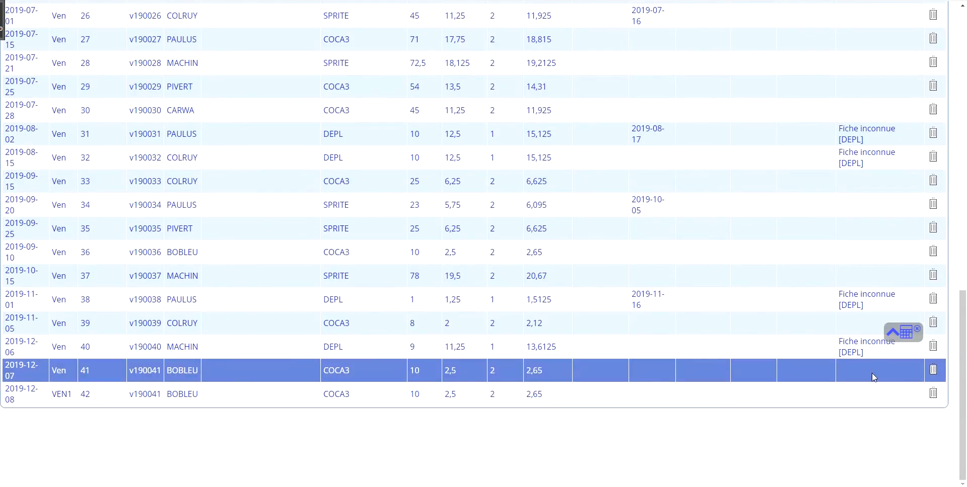
{"action": "scroll", "coordinate": [875, 352], "scroll_direction": "up", "scroll_amount": 1}
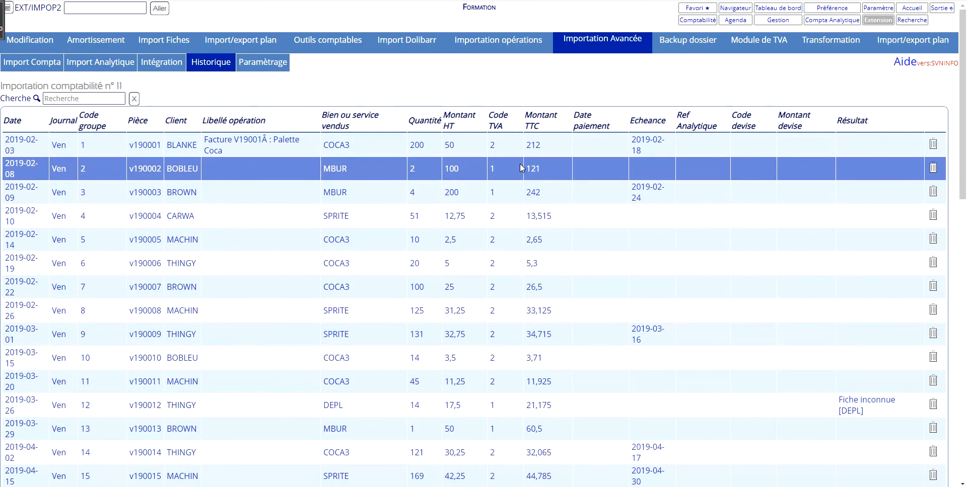
List the accounting cards that belong to the Vente category.
{"action": "left_click", "coordinate": [696, 21]}
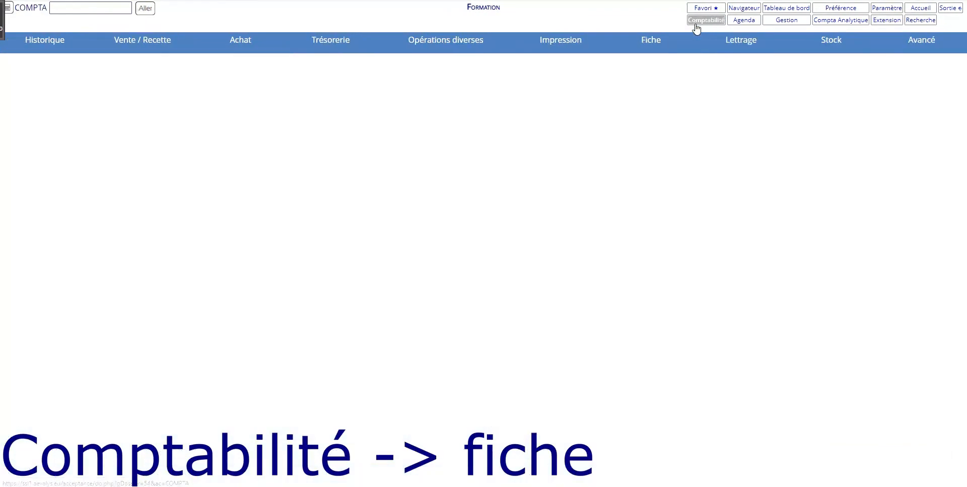
{"action": "left_click", "coordinate": [659, 46]}
{"action": "left_click", "coordinate": [154, 62]}
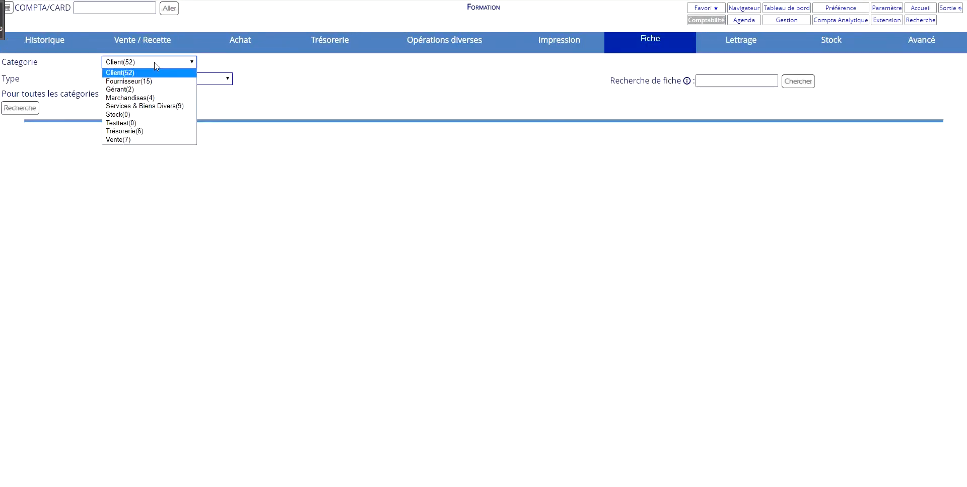
{"action": "left_click", "coordinate": [138, 141]}
{"action": "left_click", "coordinate": [19, 109]}
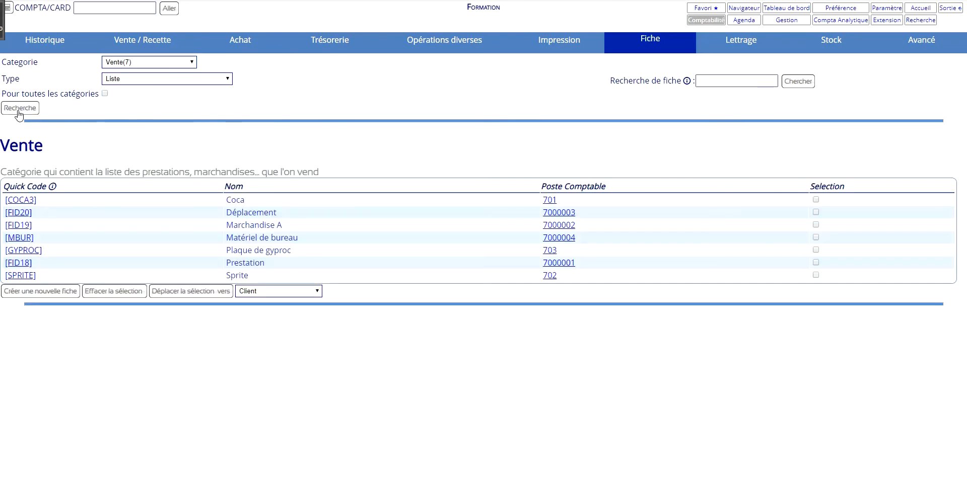
Set the quick code of the Déplacement card to DEPL and save the card.
{"action": "left_click", "coordinate": [19, 213]}
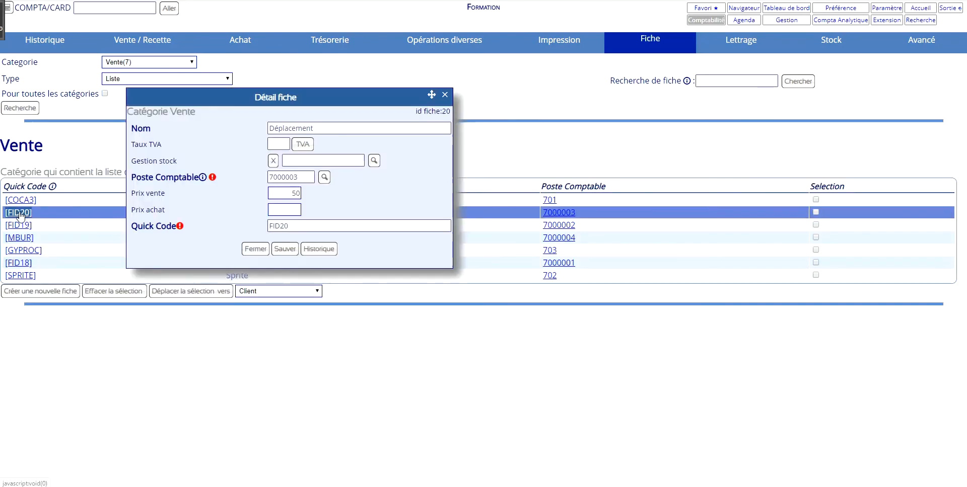
{"action": "left_click_drag", "start_coordinate": [327, 227], "coordinate": [234, 228]}
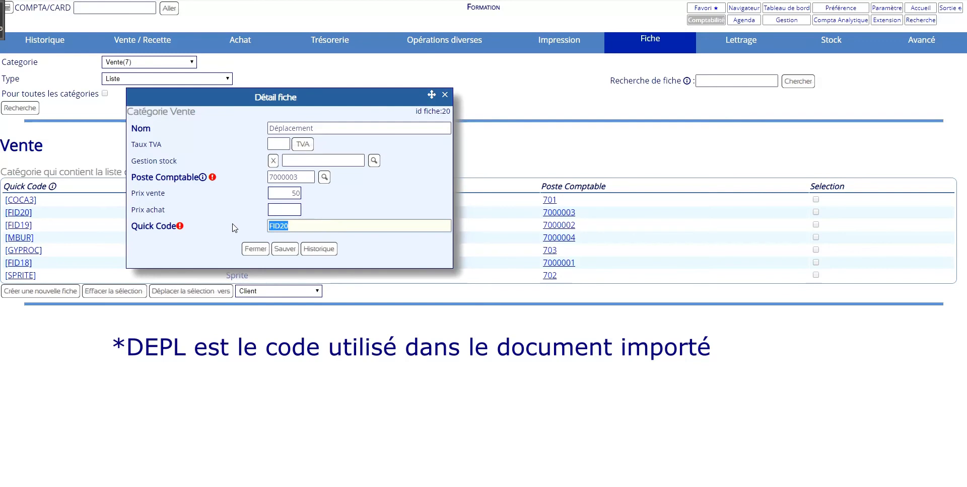
{"action": "type", "text": "DEPL"}
{"action": "left_click", "coordinate": [281, 252]}
{"action": "left_click", "coordinate": [444, 95]}
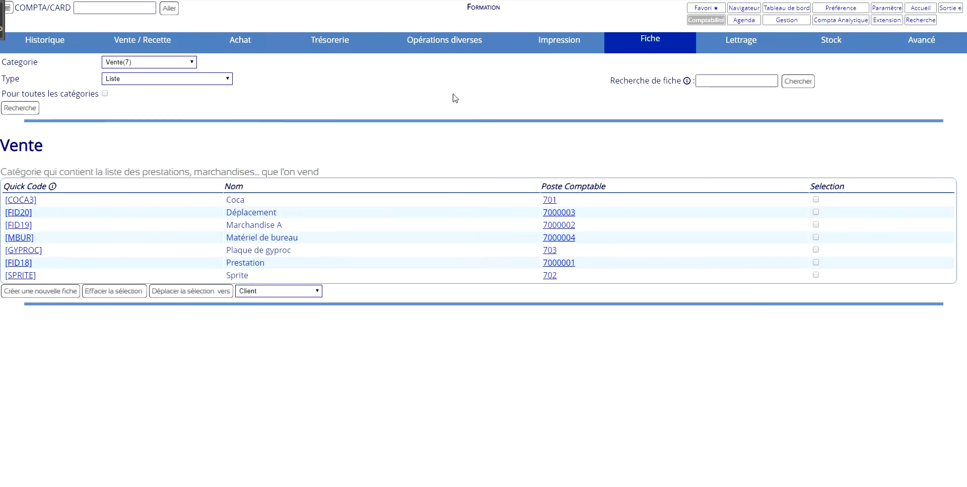
Return to the advanced import history and recheck every operation of import 11, operation-vente3.csv, for errors.
{"action": "left_click", "coordinate": [886, 20]}
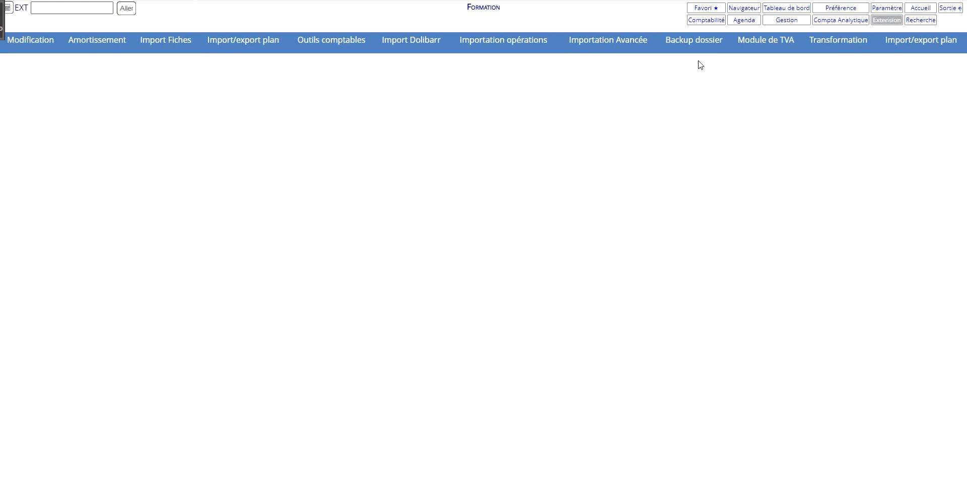
{"action": "left_click", "coordinate": [584, 49]}
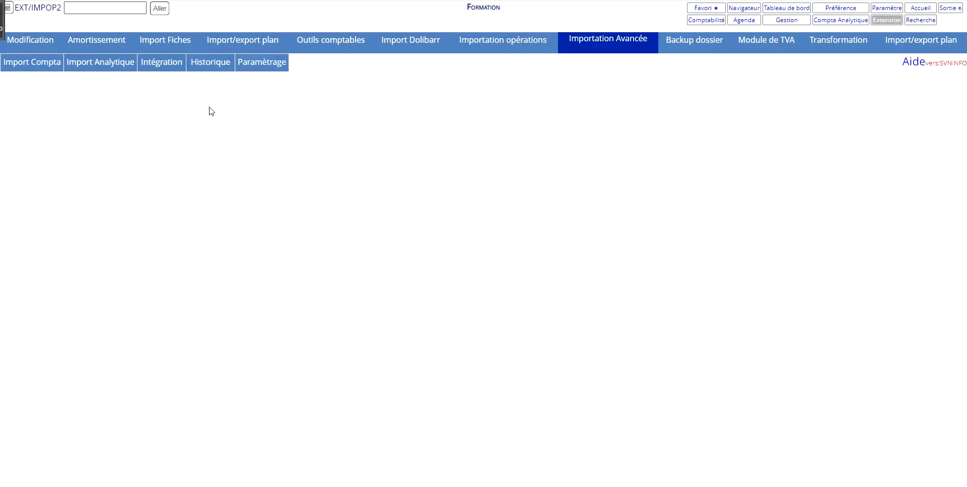
{"action": "left_click", "coordinate": [193, 68]}
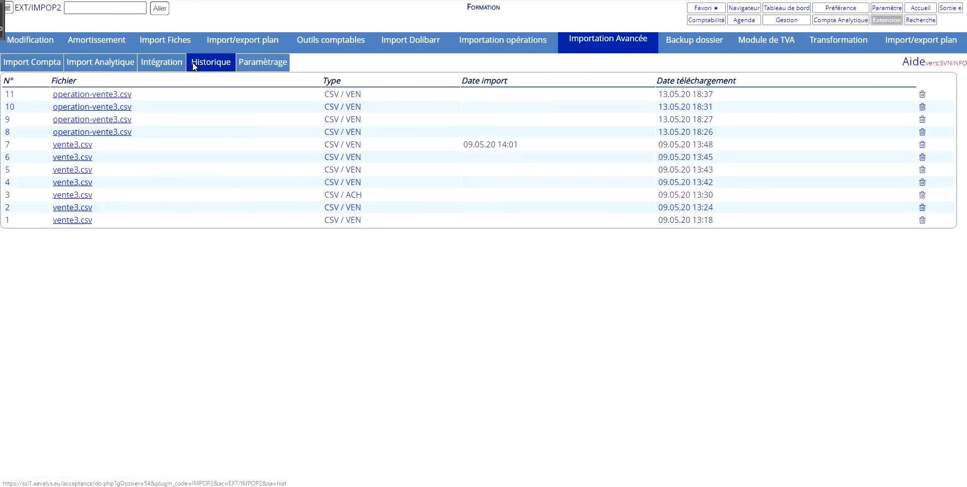
{"action": "left_click", "coordinate": [115, 95]}
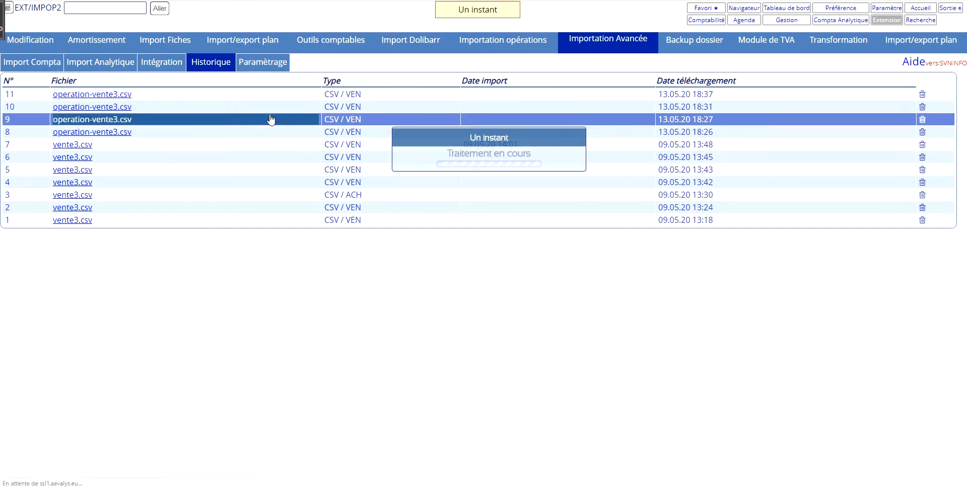
{"action": "scroll", "coordinate": [802, 69], "scroll_direction": "down", "scroll_amount": 2}
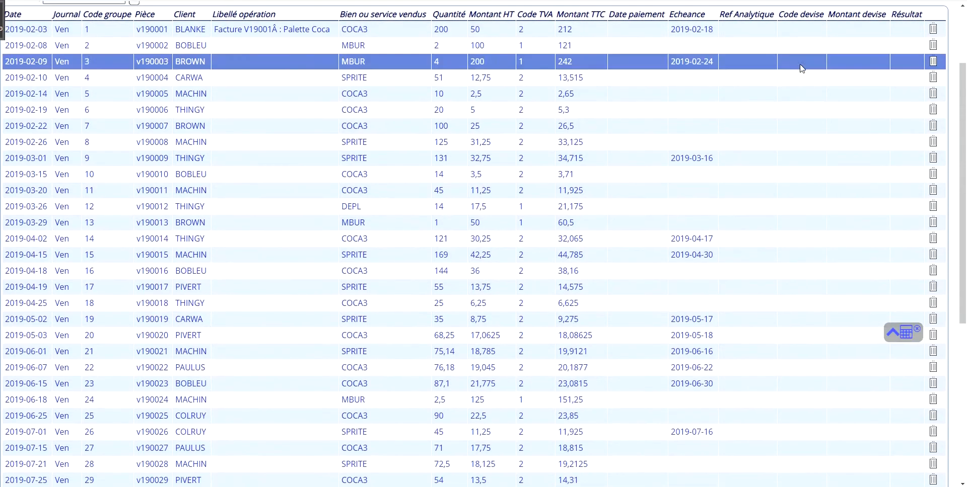
{"action": "scroll", "coordinate": [805, 151], "scroll_direction": "down", "scroll_amount": 6}
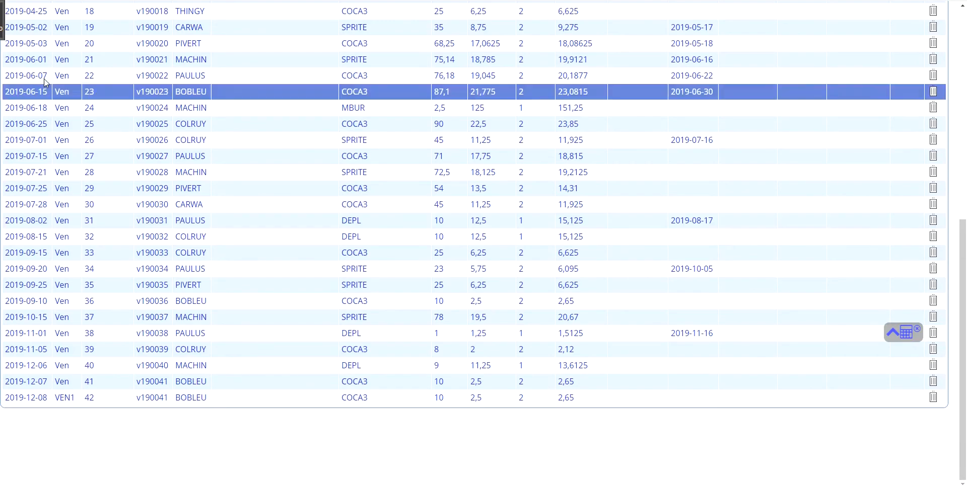
{"action": "scroll", "coordinate": [493, 104], "scroll_direction": "up", "scroll_amount": 8}
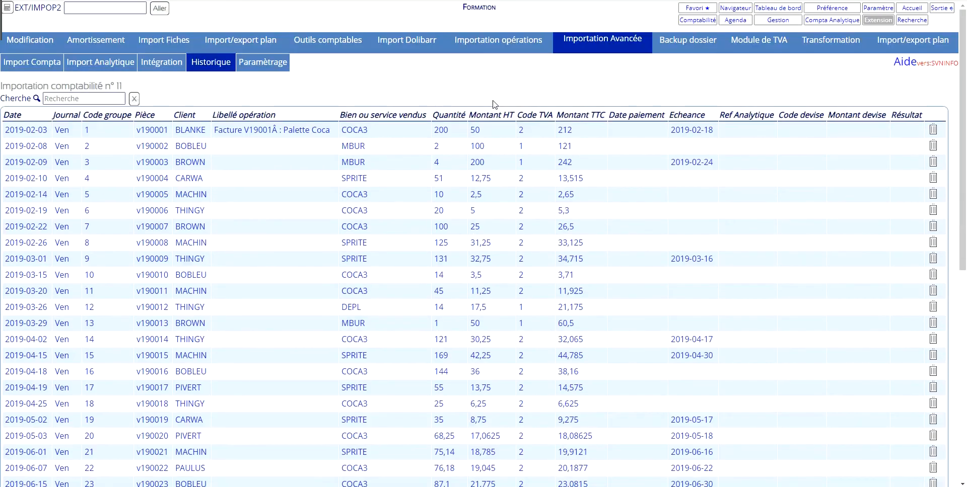
Select import 11, operation-vente3.csv, as the accounting file to integrate and transfer its operations into the accounting.
{"action": "left_click", "coordinate": [171, 66]}
{"action": "left_click", "coordinate": [77, 140]}
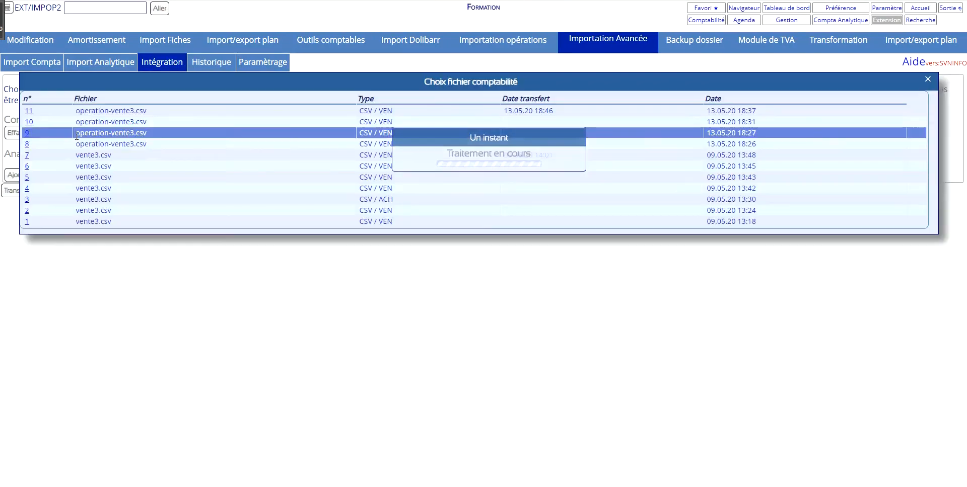
{"action": "left_click", "coordinate": [30, 114]}
{"action": "left_click", "coordinate": [32, 193]}
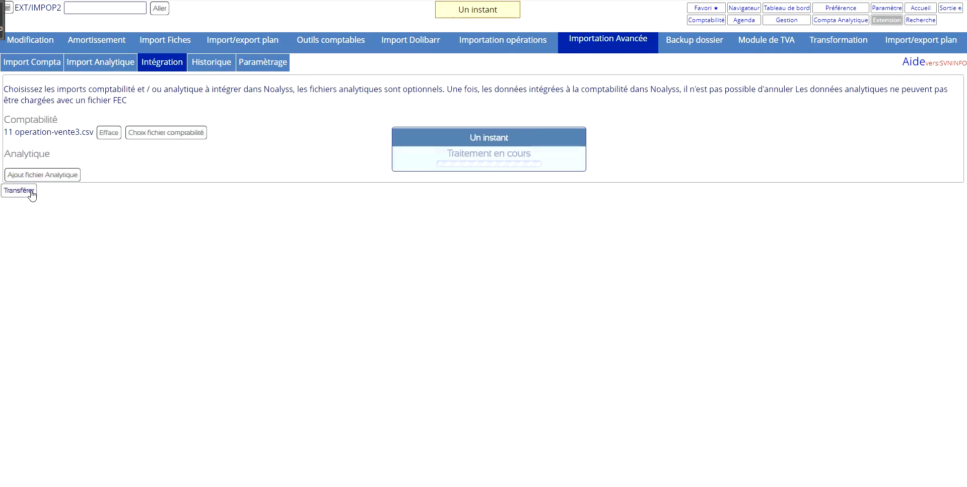
{"action": "left_click", "coordinate": [38, 126]}
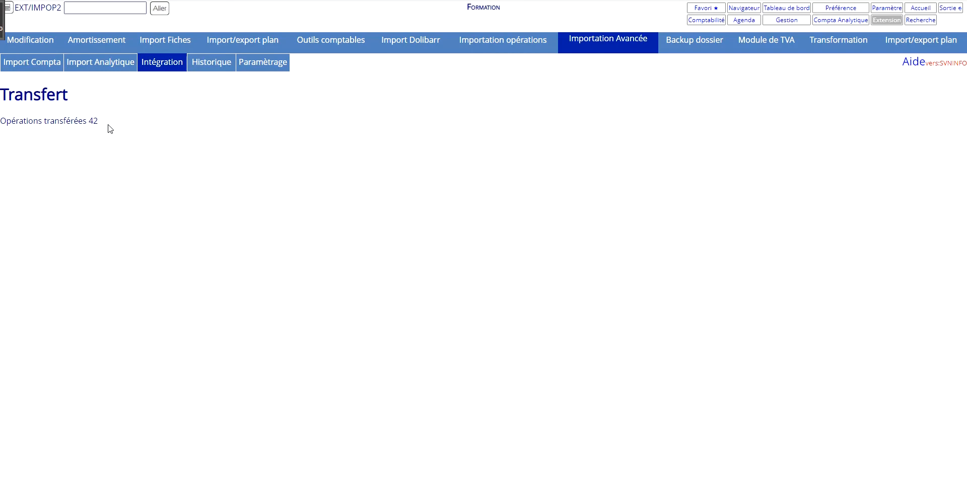
Search the sales history from 01.01.2019 to 31.12.2019 and look through the listed operations.
{"action": "left_click", "coordinate": [706, 20]}
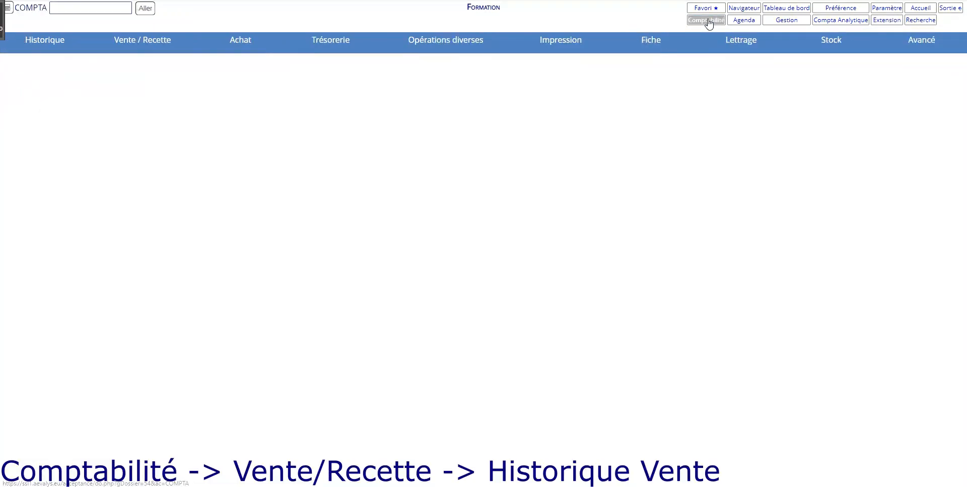
{"action": "left_click", "coordinate": [162, 47]}
{"action": "left_click", "coordinate": [101, 64]}
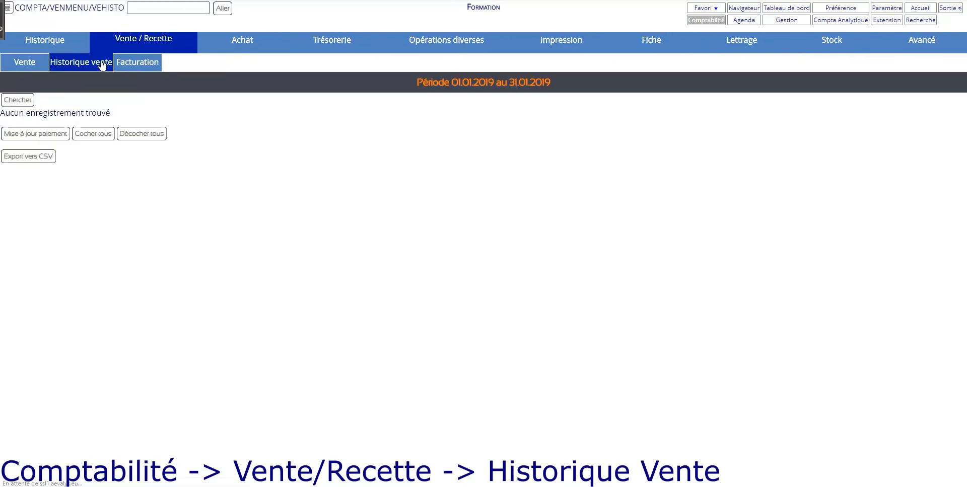
{"action": "left_click", "coordinate": [27, 101]}
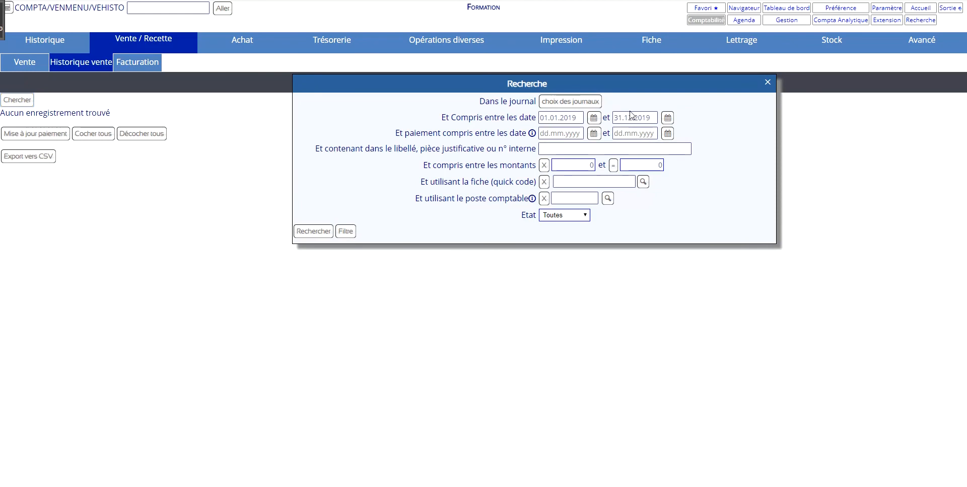
{"action": "left_click", "coordinate": [313, 231]}
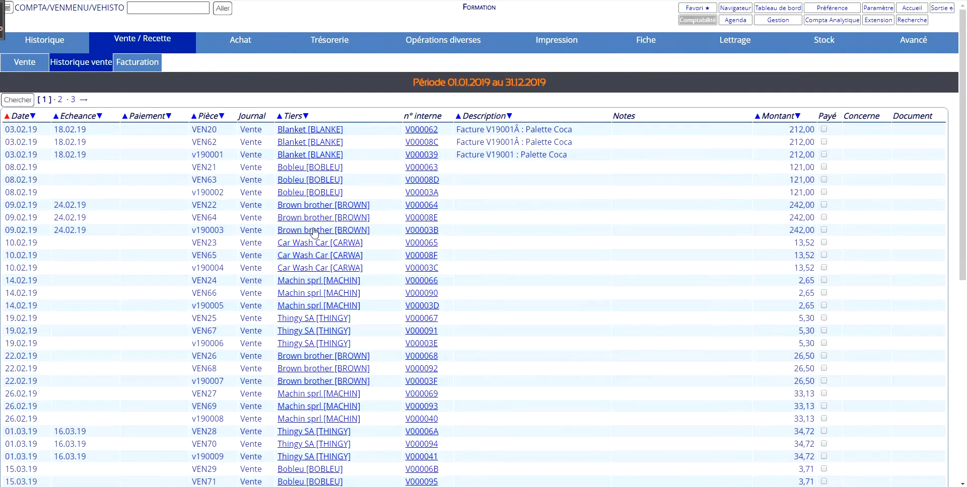
{"action": "scroll", "coordinate": [168, 138], "scroll_direction": "down", "scroll_amount": 10}
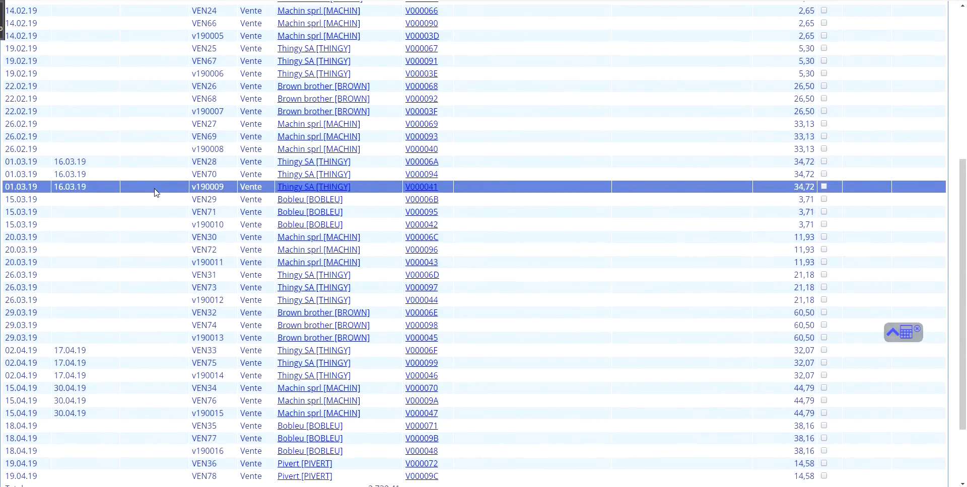
{"action": "scroll", "coordinate": [160, 236], "scroll_direction": "up", "scroll_amount": 10}
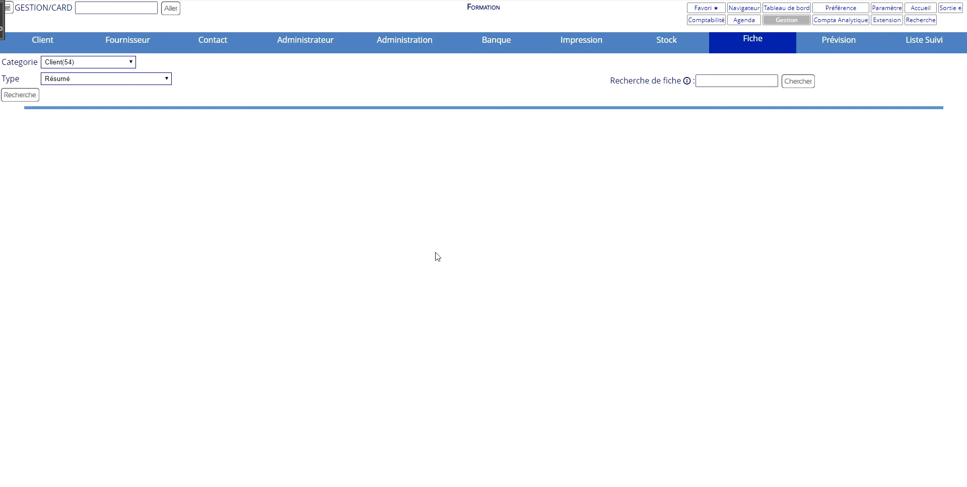
Create a new card in the Stock category with its details left blank, and list the Stock cards again.
{"action": "left_click", "coordinate": [117, 67]}
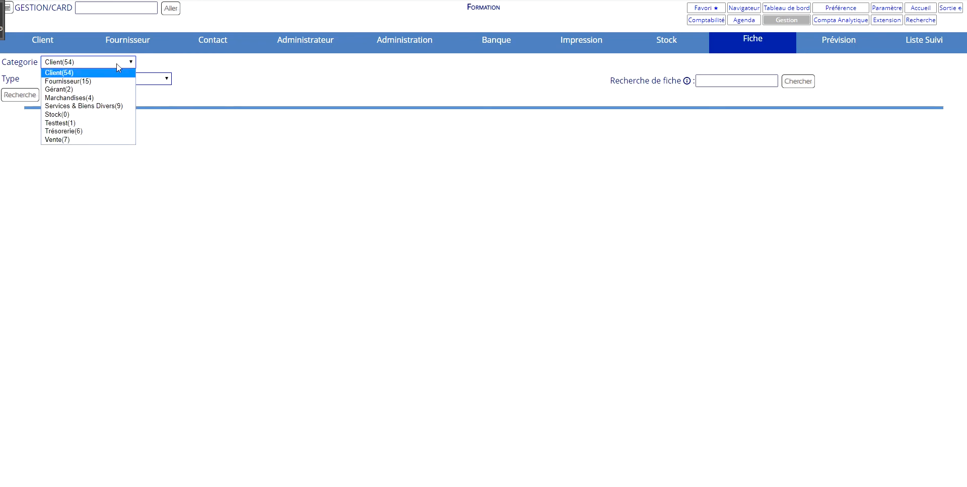
{"action": "left_click", "coordinate": [103, 115]}
{"action": "left_click", "coordinate": [26, 102]}
{"action": "left_click", "coordinate": [53, 184]}
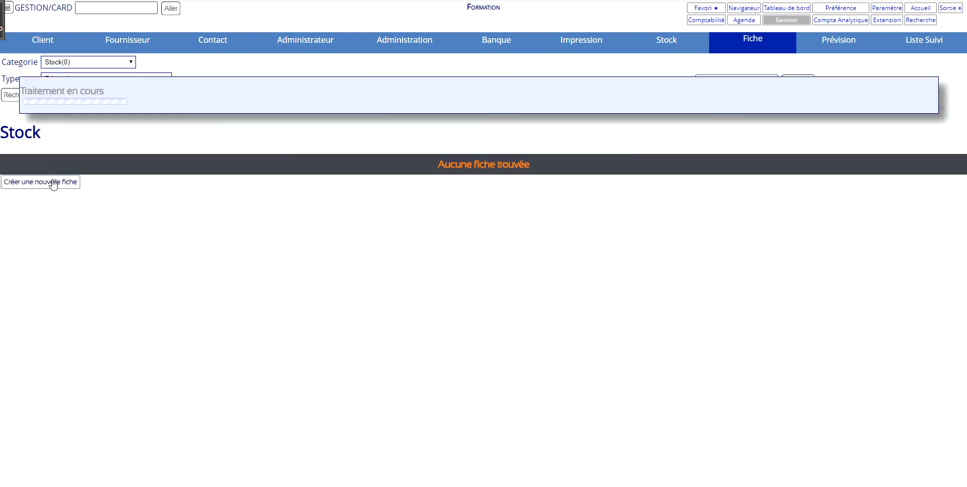
{"action": "left_click", "coordinate": [480, 190]}
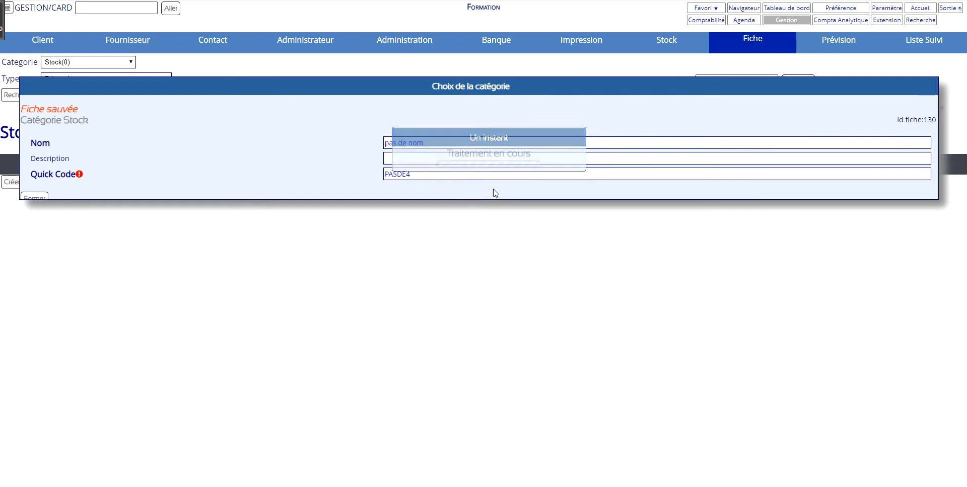
{"action": "left_click", "coordinate": [32, 95]}
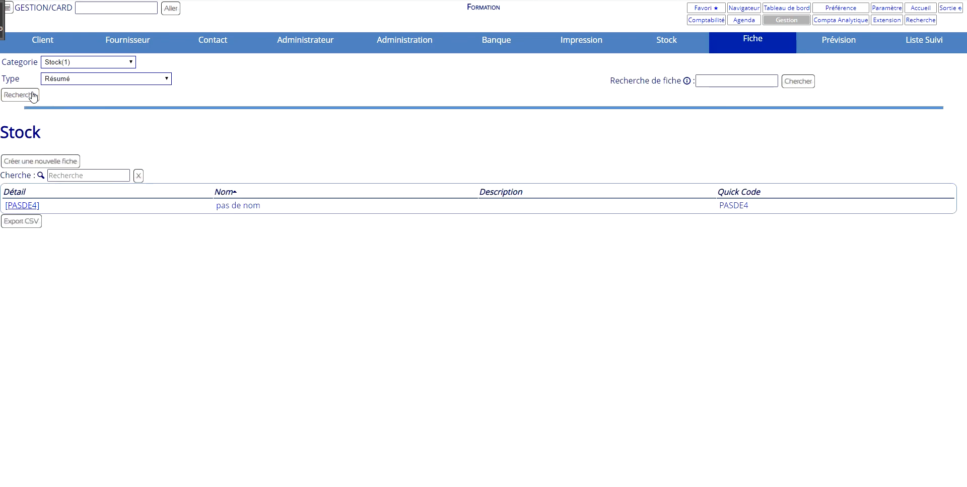
Export the Stock card list to CSV and open the downloaded file.
{"action": "left_click", "coordinate": [30, 226]}
{"action": "left_click", "coordinate": [86, 477]}
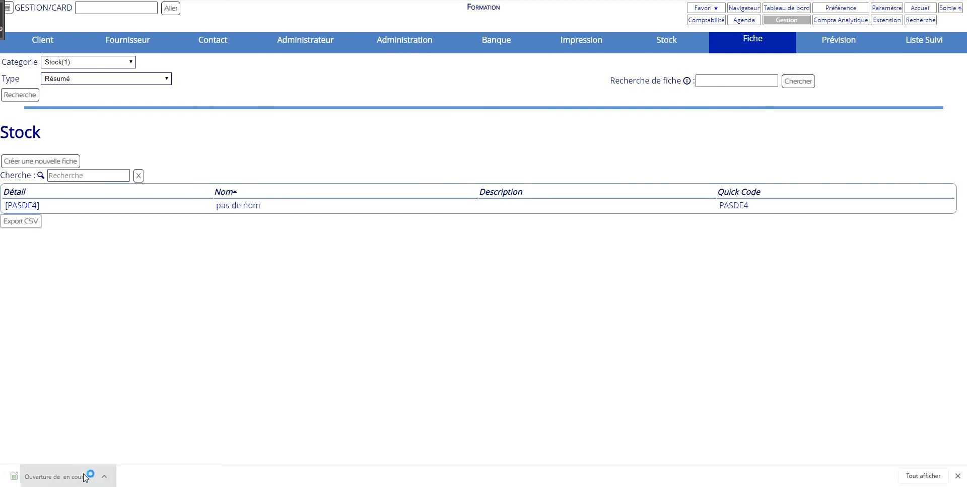
{"action": "left_click", "coordinate": [538, 361]}
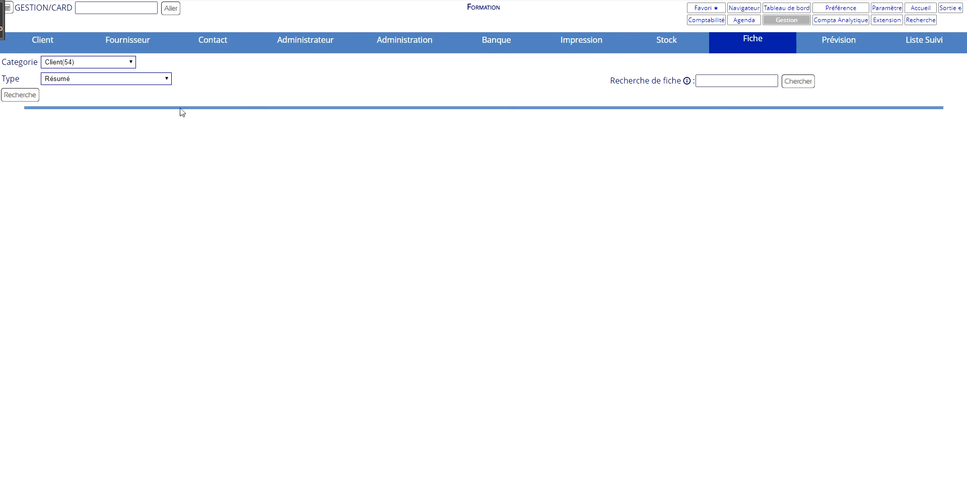
List the Fournisseur cards in summary form, export them to CSV and open the downloaded file.
{"action": "left_click", "coordinate": [127, 66]}
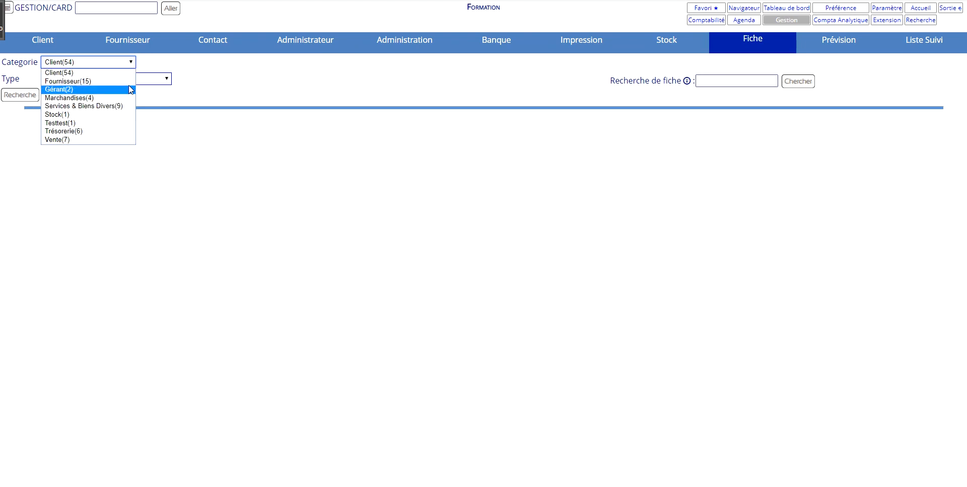
{"action": "left_click", "coordinate": [127, 81]}
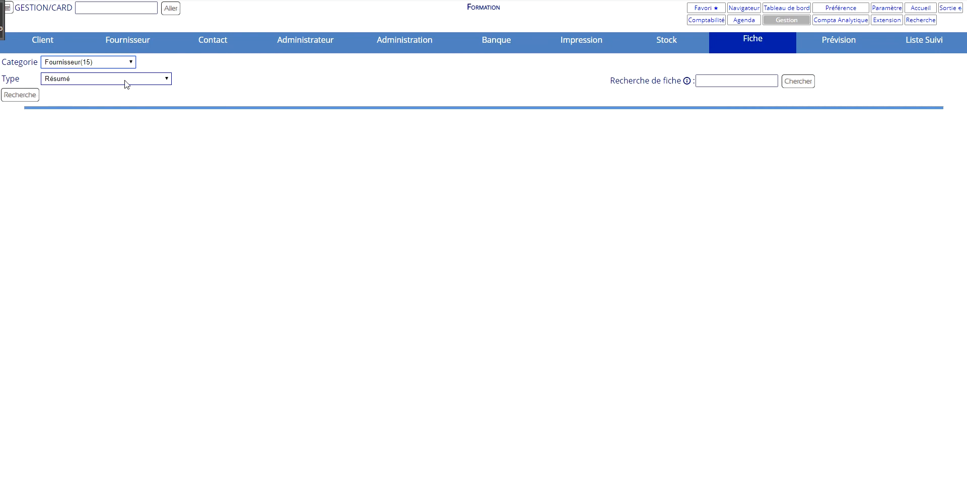
{"action": "left_click", "coordinate": [20, 96]}
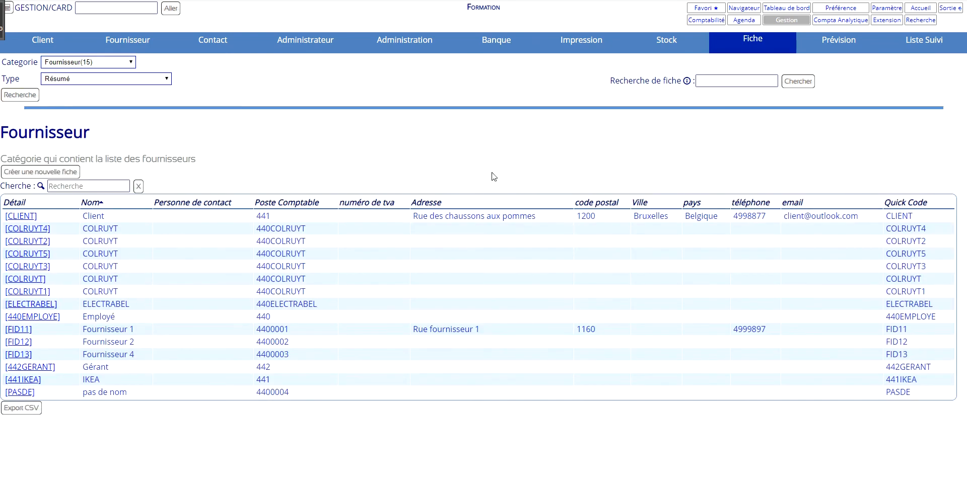
{"action": "left_click", "coordinate": [20, 407]}
{"action": "left_click", "coordinate": [50, 478]}
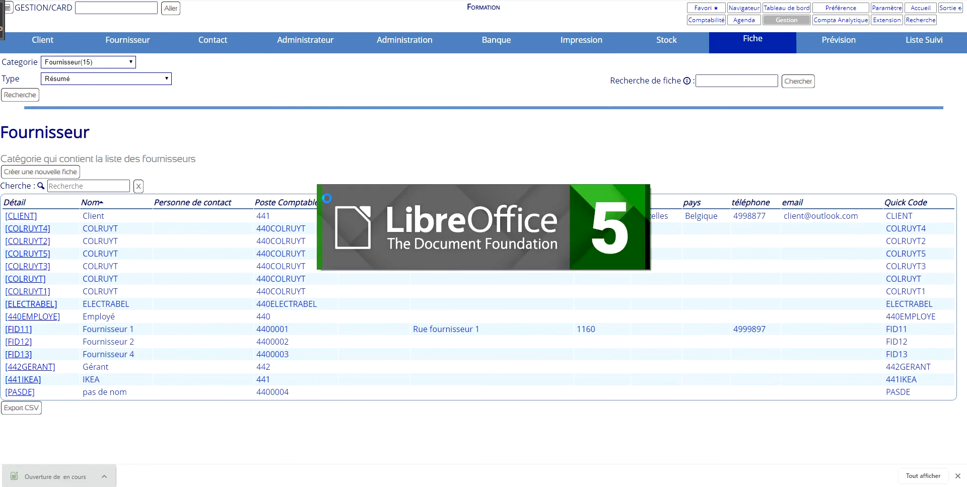
Open the exported Fournisseur list as a spreadsheet and fill in the address and telephone number in the IKEA row.
{"action": "left_click", "coordinate": [555, 362]}
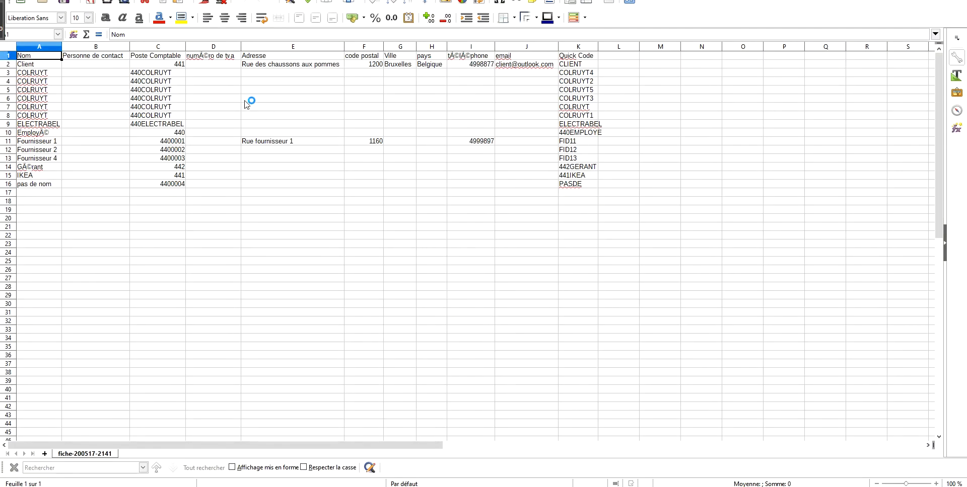
{"action": "left_click", "coordinate": [289, 106]}
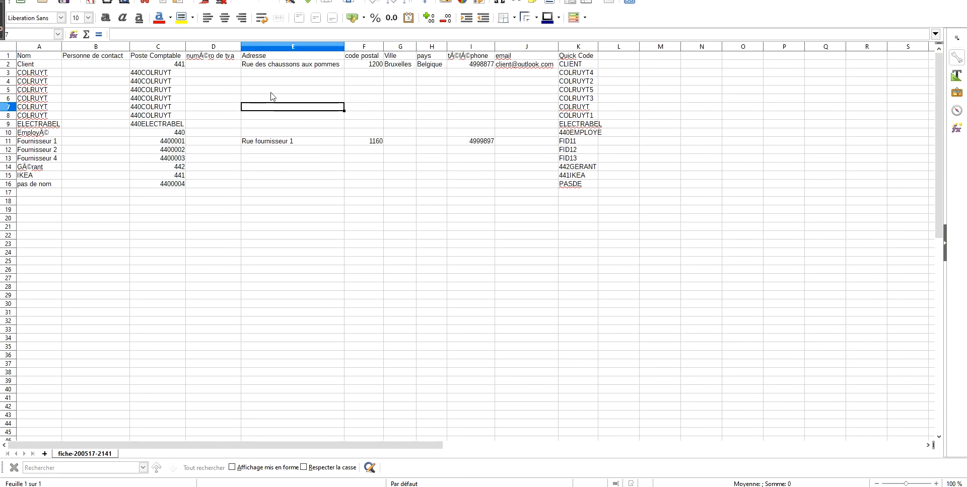
{"action": "double_click", "coordinate": [274, 175]}
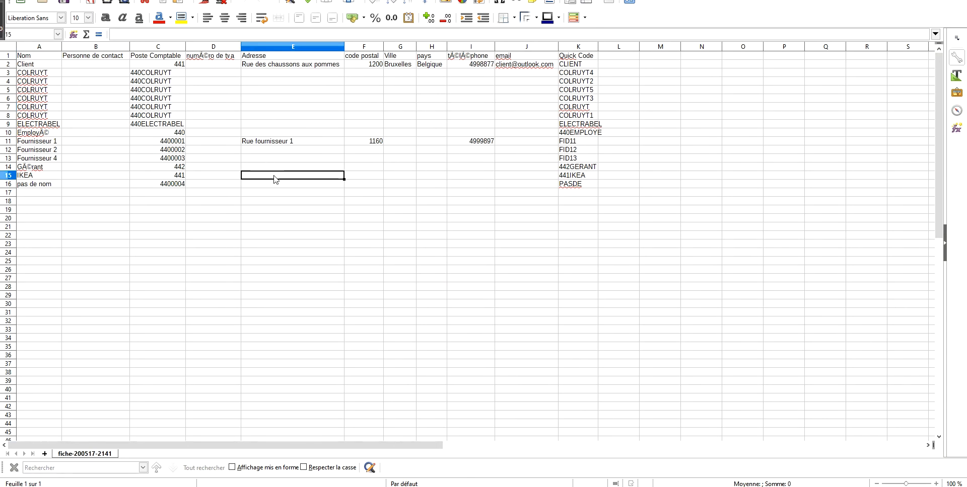
{"action": "type", "text": "Rue Ikea"}
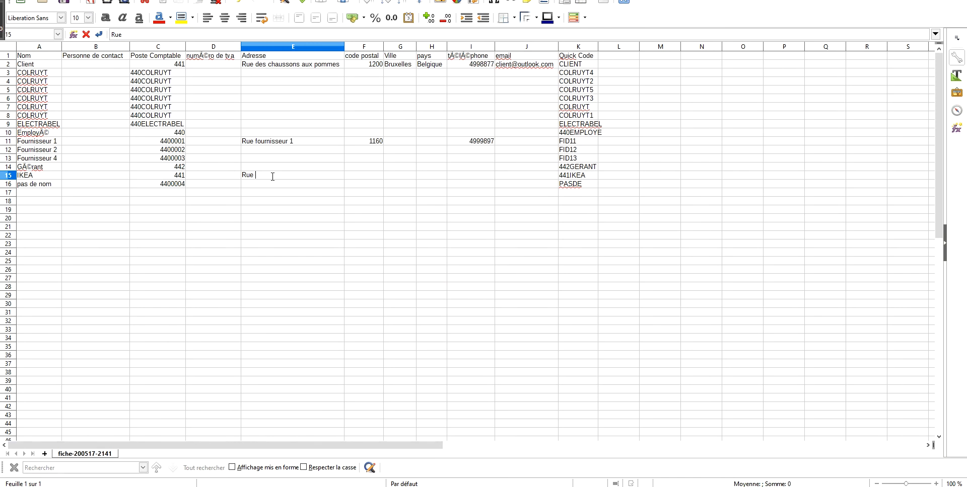
{"action": "double_click", "coordinate": [470, 176]}
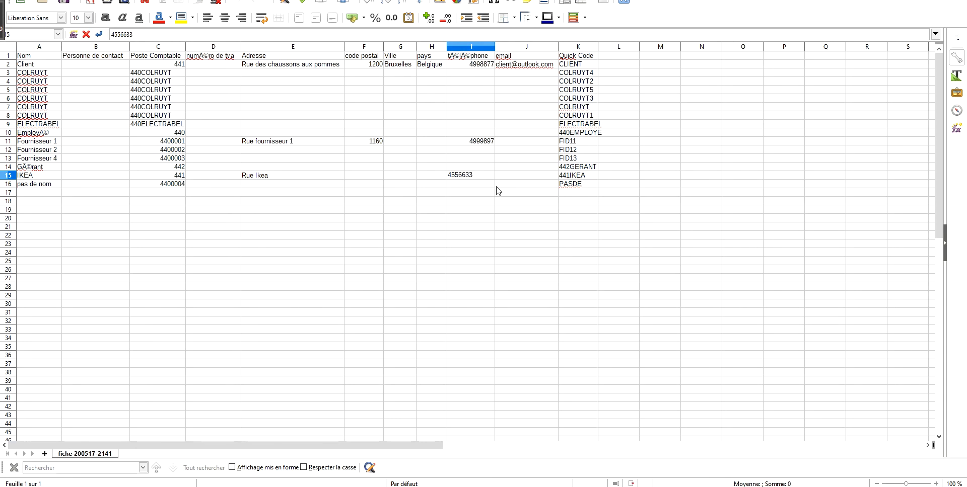
{"action": "key", "text": "Return"}
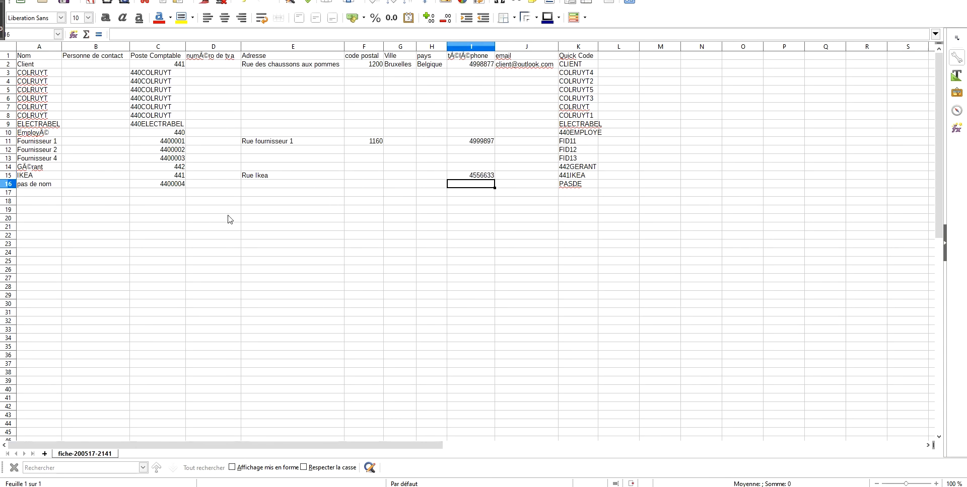
Save the edited supplier list as a separate CSV file named 1.csv.
{"action": "key", "text": "ctrl+shift+s"}
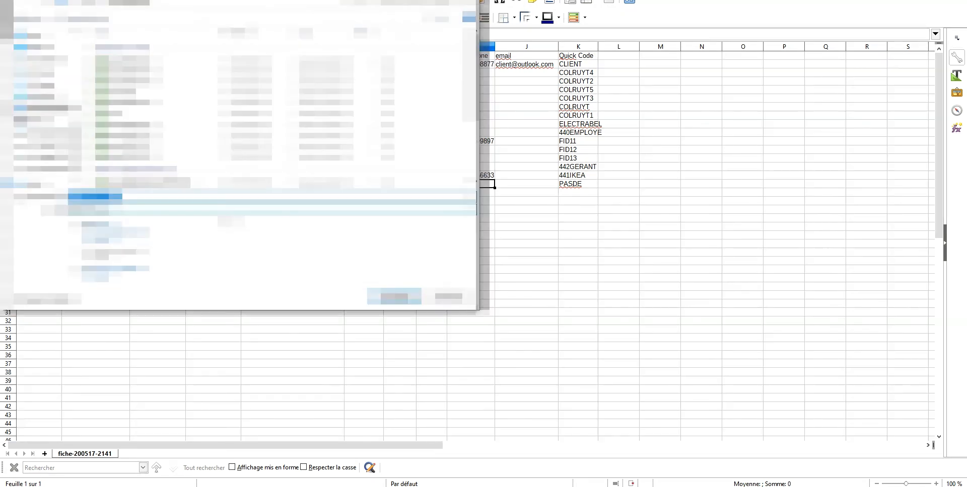
{"action": "type", "text": "fichier"}
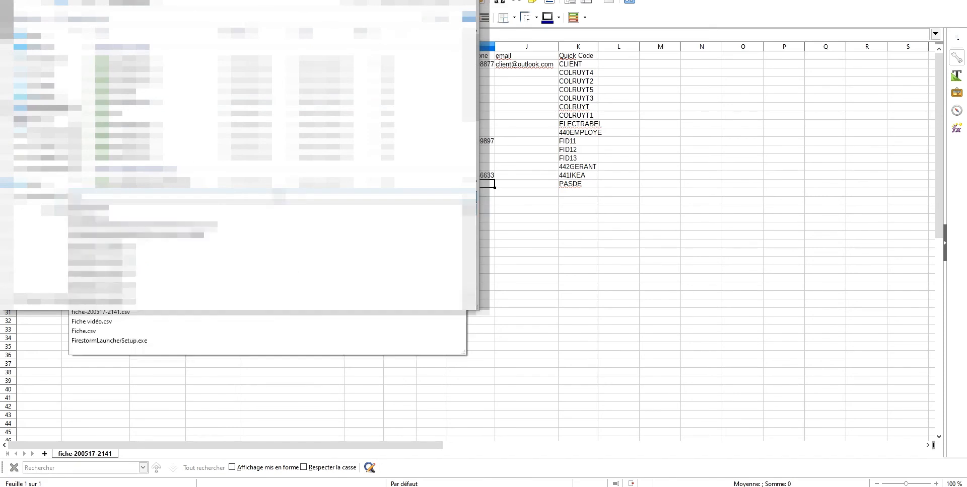
{"action": "key", "text": "BackSpace"}
{"action": "key", "text": "BackSpace"}
{"action": "key", "text": "BackSpace"}
{"action": "key", "text": "BackSpace"}
{"action": "key", "text": "BackSpace"}
{"action": "key", "text": "BackSpace"}
{"action": "key", "text": "BackSpace"}
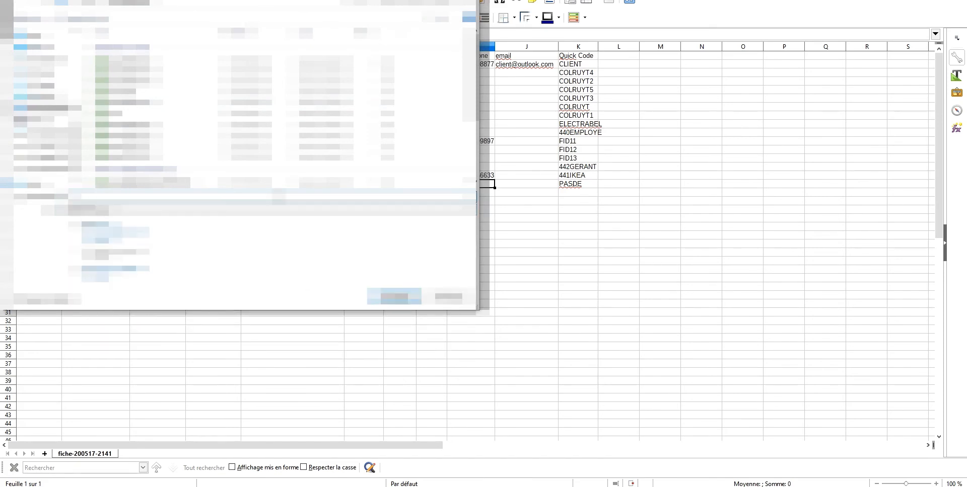
{"action": "type", "text": "f"}
{"action": "left_click", "coordinate": [409, 300]}
{"action": "left_click", "coordinate": [500, 268]}
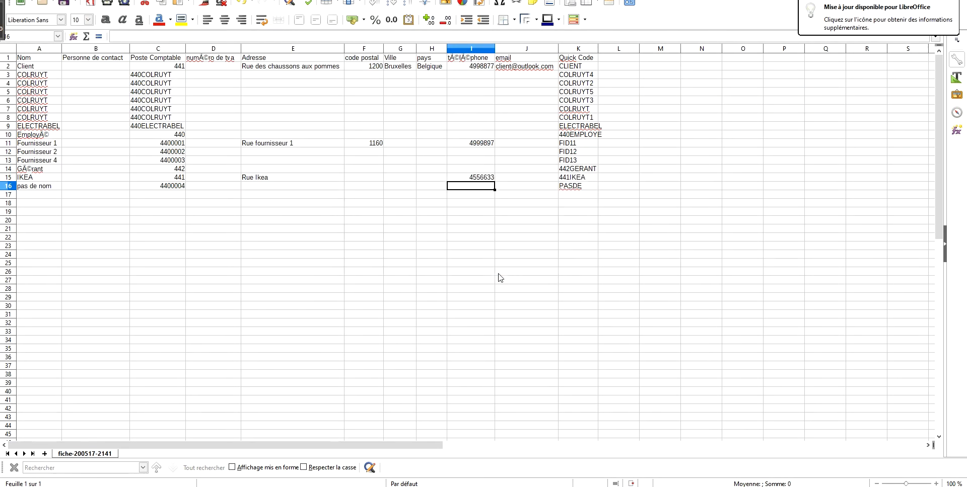
Switch to Noalyss and load 1.csv into the card import extension with Fournisseur as the card category.
{"action": "key", "text": "alt+Tab"}
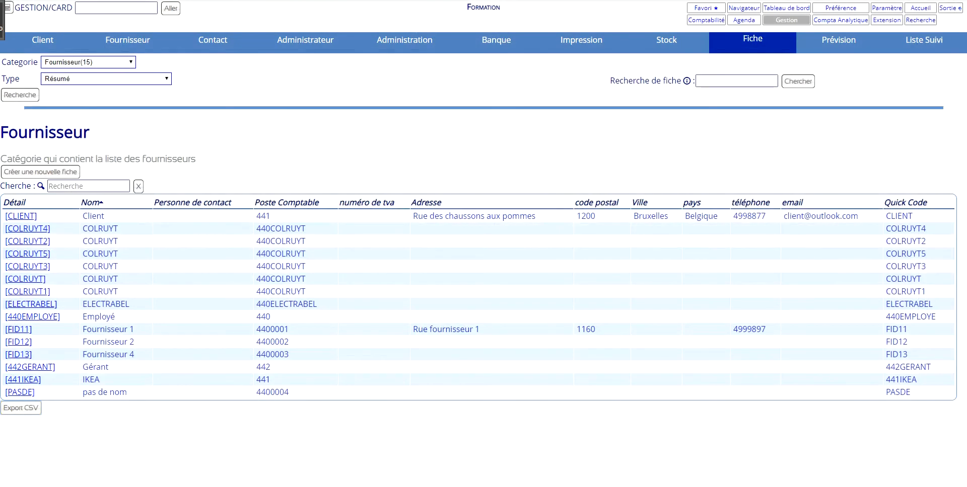
{"action": "left_click", "coordinate": [877, 22]}
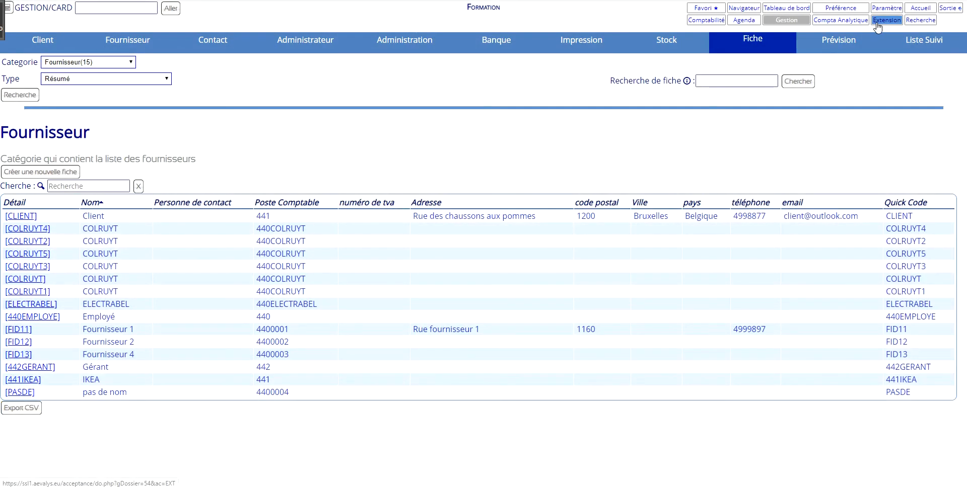
{"action": "left_click", "coordinate": [169, 49]}
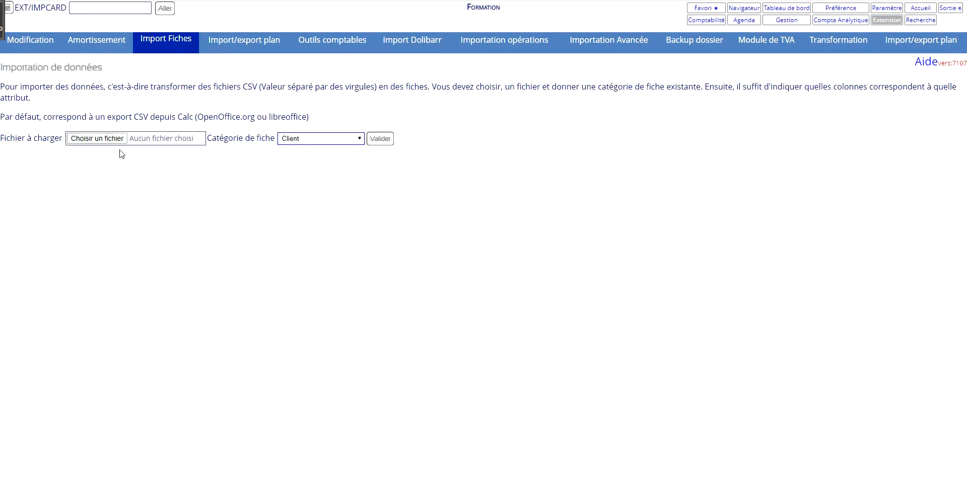
{"action": "left_click", "coordinate": [110, 143]}
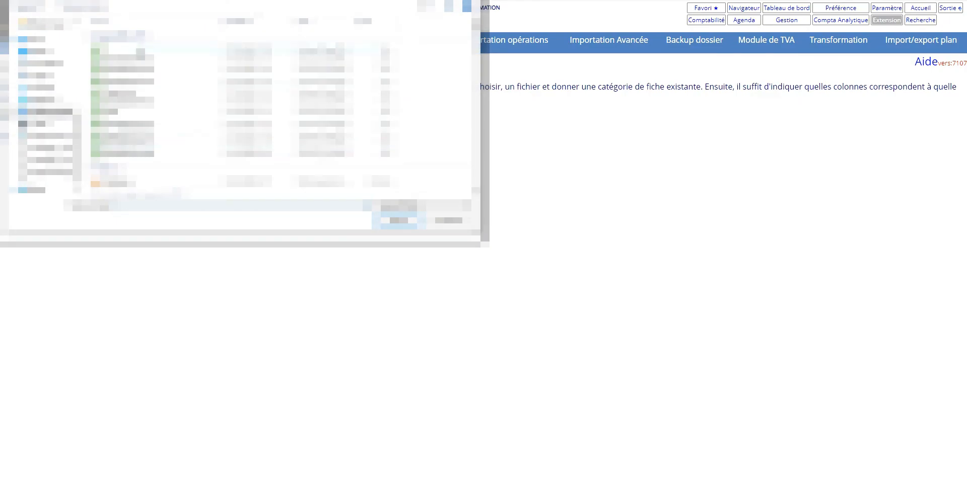
{"action": "double_click", "coordinate": [140, 49]}
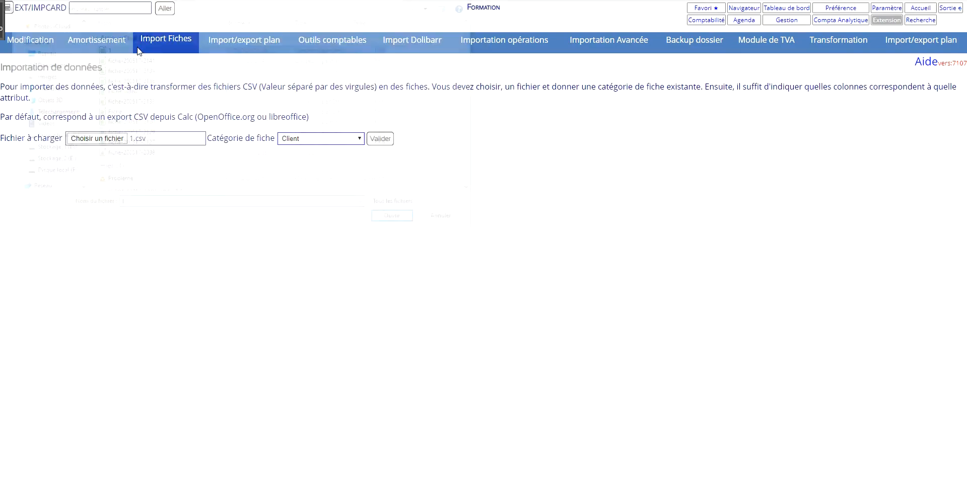
{"action": "left_click", "coordinate": [347, 139]}
{"action": "left_click", "coordinate": [338, 160]}
{"action": "left_click", "coordinate": [380, 138]}
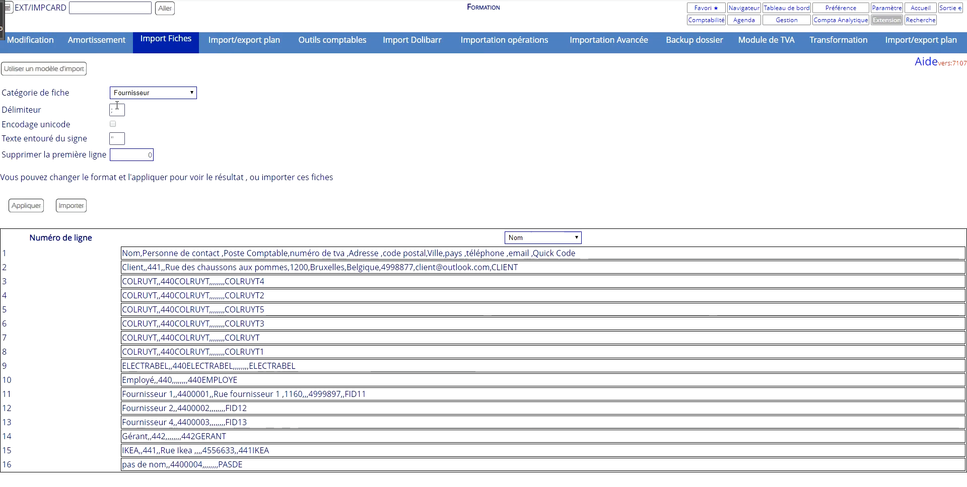
Set the import delimiter to a comma, enable unicode encoding and apply the format to the preview.
{"action": "double_click", "coordinate": [114, 110]}
{"action": "left_click", "coordinate": [113, 124]}
{"action": "left_click", "coordinate": [26, 206]}
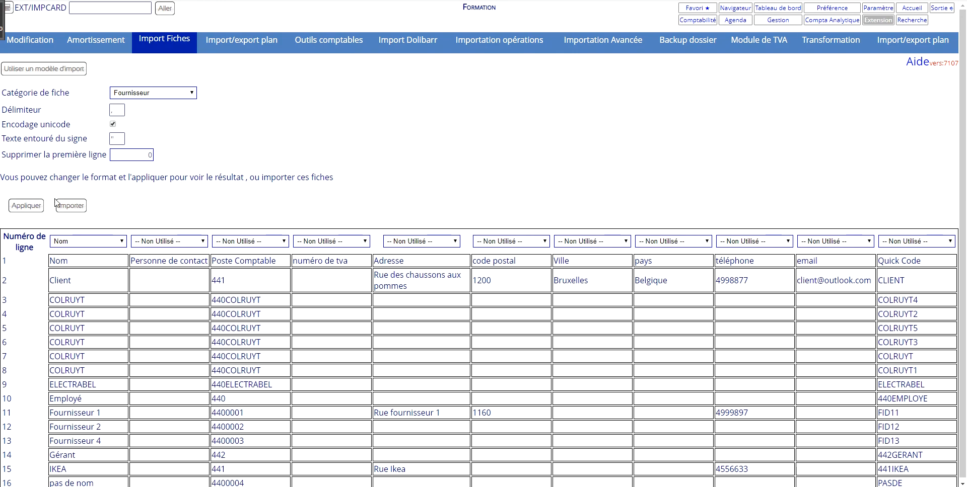
Map the columns after Nom to Personne de contact, Poste Comptable, numéro de tva, Adresse, code postal, Ville, pays, téléphone, email and Quick Code.
{"action": "left_click", "coordinate": [169, 242]}
{"action": "left_click", "coordinate": [188, 302]}
{"action": "left_click", "coordinate": [266, 242]}
{"action": "left_click", "coordinate": [267, 310]}
{"action": "left_click", "coordinate": [347, 242]}
{"action": "left_click", "coordinate": [347, 285]}
{"action": "left_click", "coordinate": [431, 242]}
{"action": "left_click", "coordinate": [431, 252]}
{"action": "left_click", "coordinate": [510, 242]}
{"action": "left_click", "coordinate": [508, 261]}
{"action": "left_click", "coordinate": [589, 242]}
{"action": "left_click", "coordinate": [579, 335]}
{"action": "left_click", "coordinate": [672, 242]}
{"action": "left_click", "coordinate": [669, 294]}
{"action": "left_click", "coordinate": [753, 242]}
Set the number of first lines to remove to 1, apply the format and import the Fournisseur cards.
{"action": "double_click", "coordinate": [141, 154]}
{"action": "type", "text": "1"}
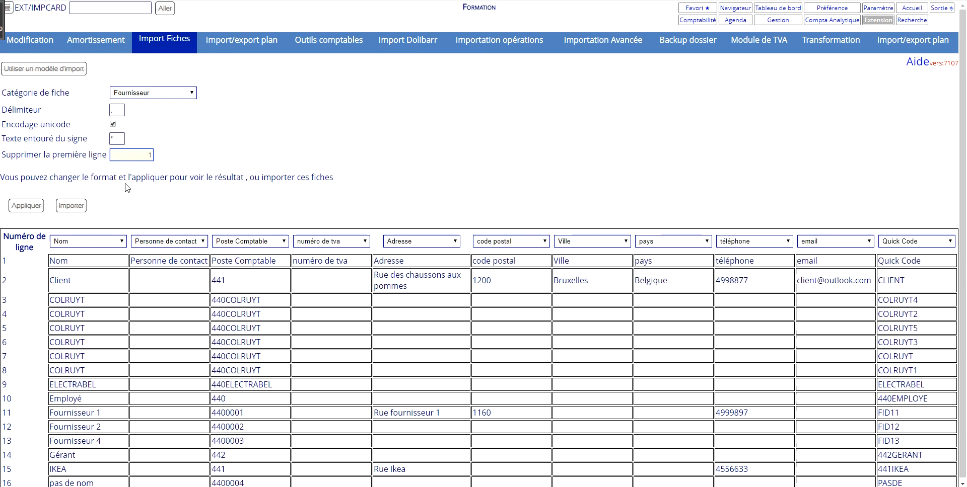
{"action": "left_click", "coordinate": [33, 205]}
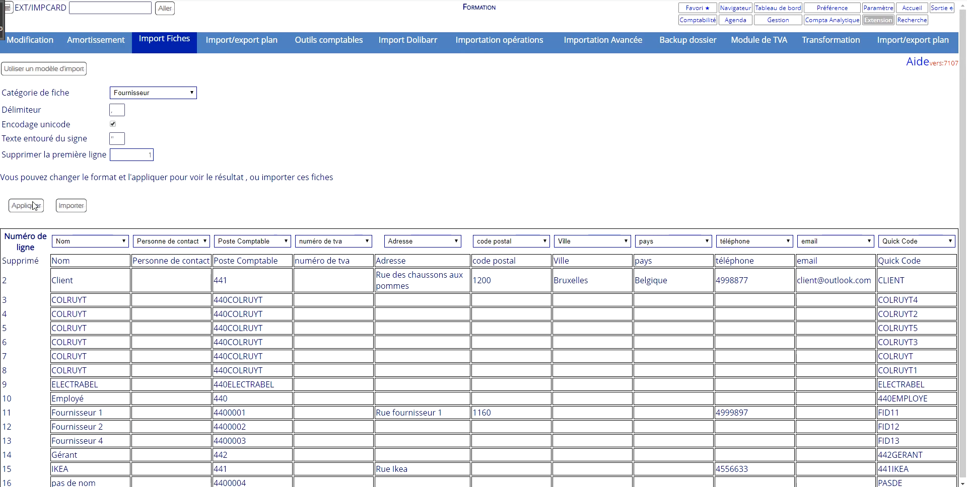
{"action": "left_click", "coordinate": [71, 205]}
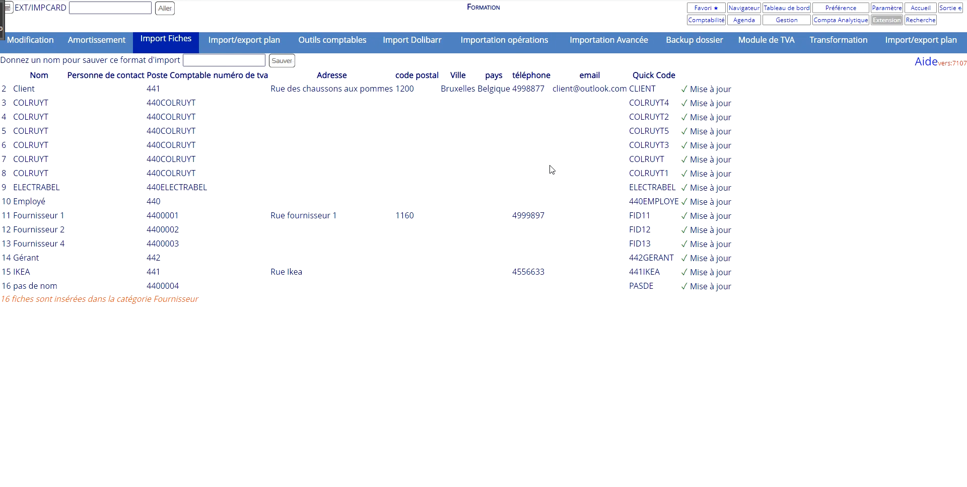
List the Fournisseur cards in summary form and check the address in the IKEA row.
{"action": "left_click", "coordinate": [785, 20]}
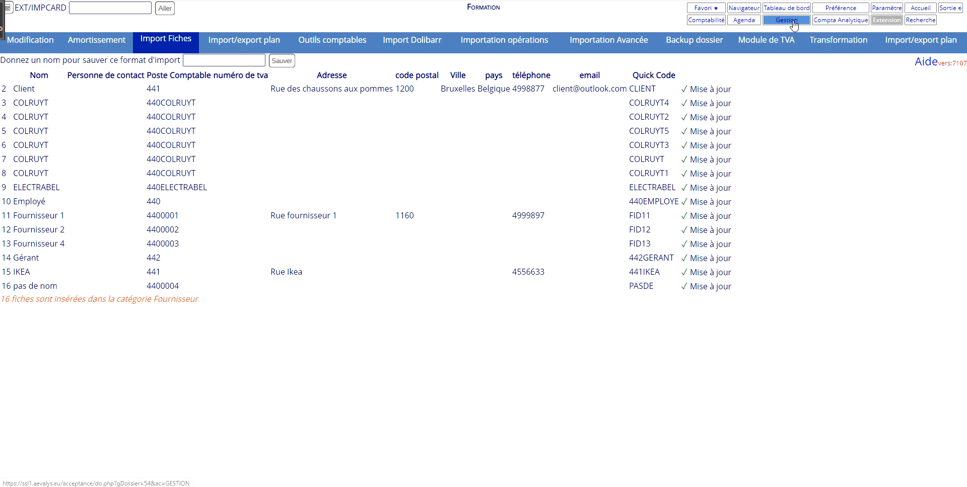
{"action": "left_click", "coordinate": [757, 45]}
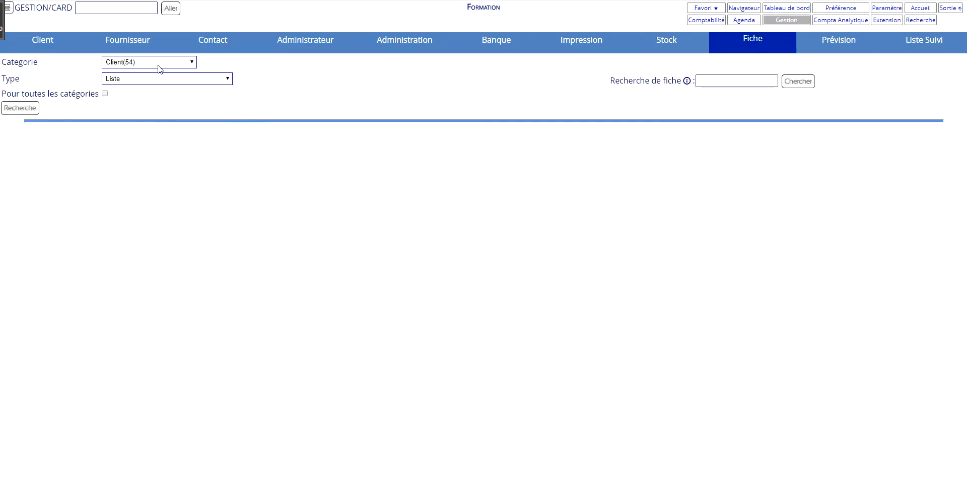
{"action": "left_click", "coordinate": [170, 83]}
{"action": "left_click", "coordinate": [168, 132]}
{"action": "left_click", "coordinate": [128, 62]}
{"action": "left_click", "coordinate": [101, 81]}
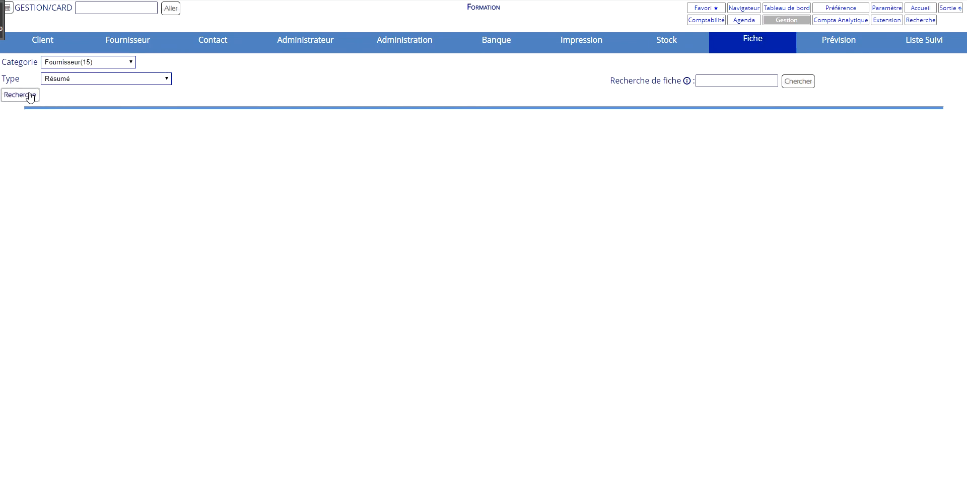
{"action": "left_click", "coordinate": [30, 95]}
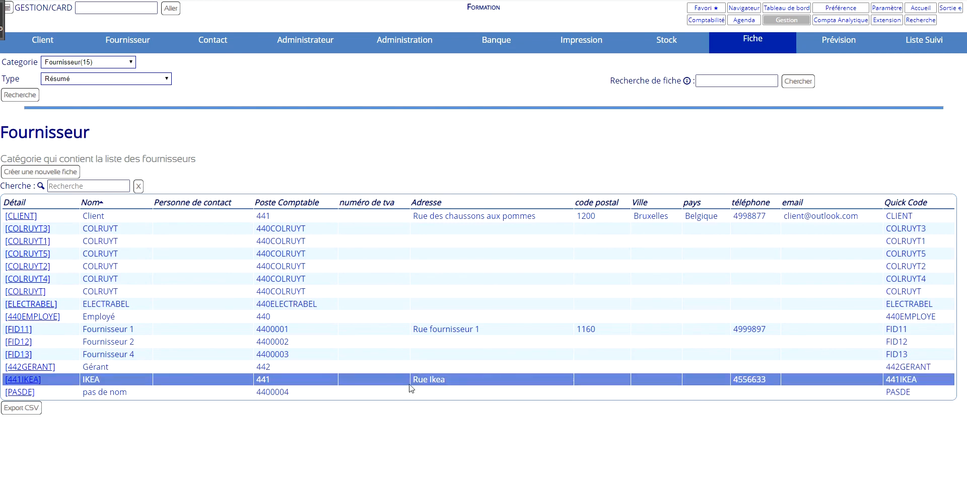
{"action": "left_click_drag", "start_coordinate": [416, 379], "coordinate": [484, 382]}
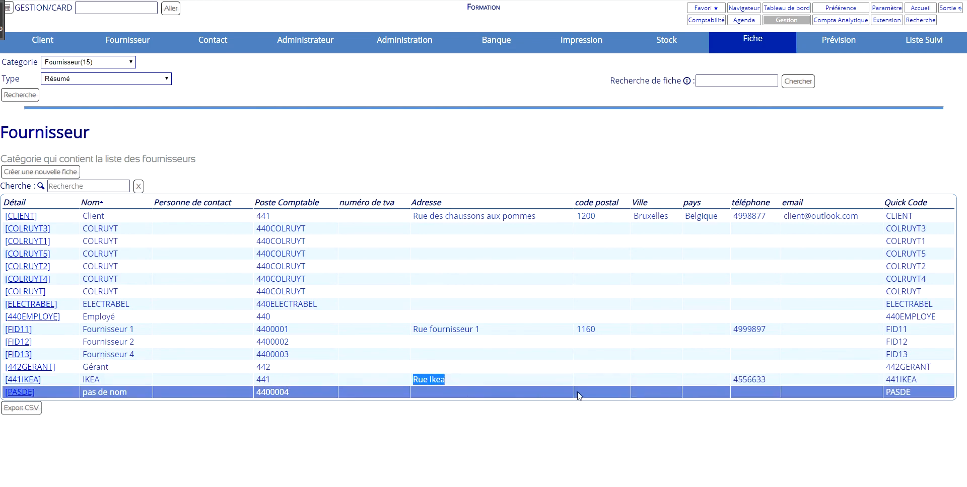